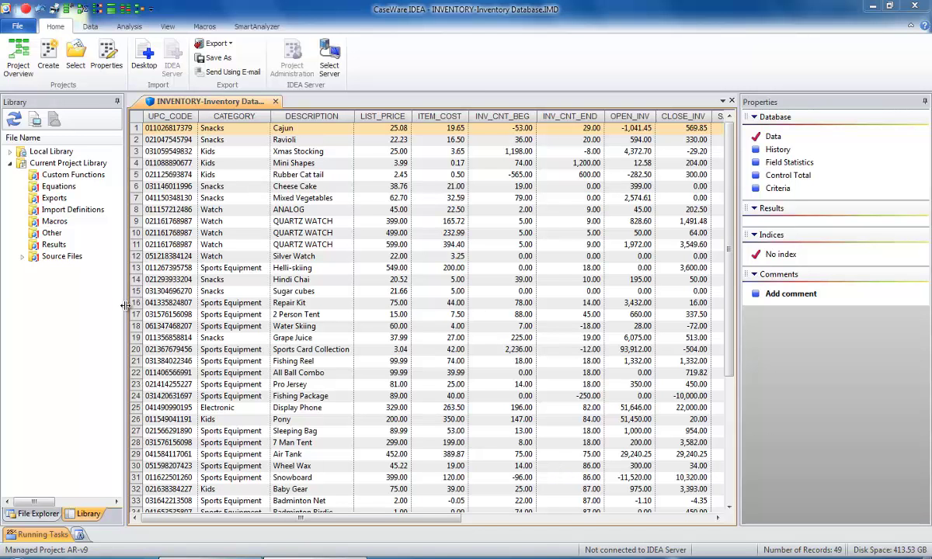
Narrow the Library pane beside the inventory data, set it to auto-hide and pin it open again
{"action": "left_click_drag", "start_coordinate": [123, 289], "coordinate": [74, 306]}
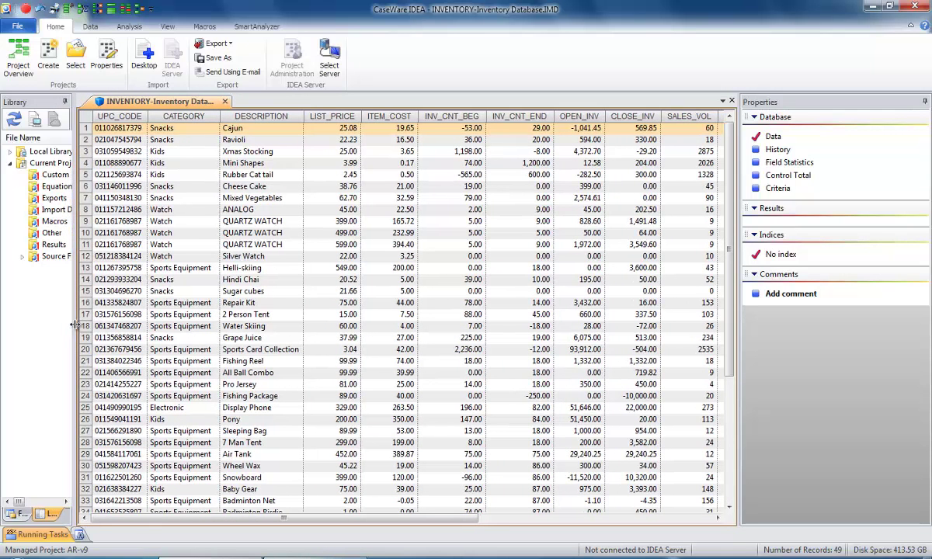
{"action": "left_click", "coordinate": [67, 102]}
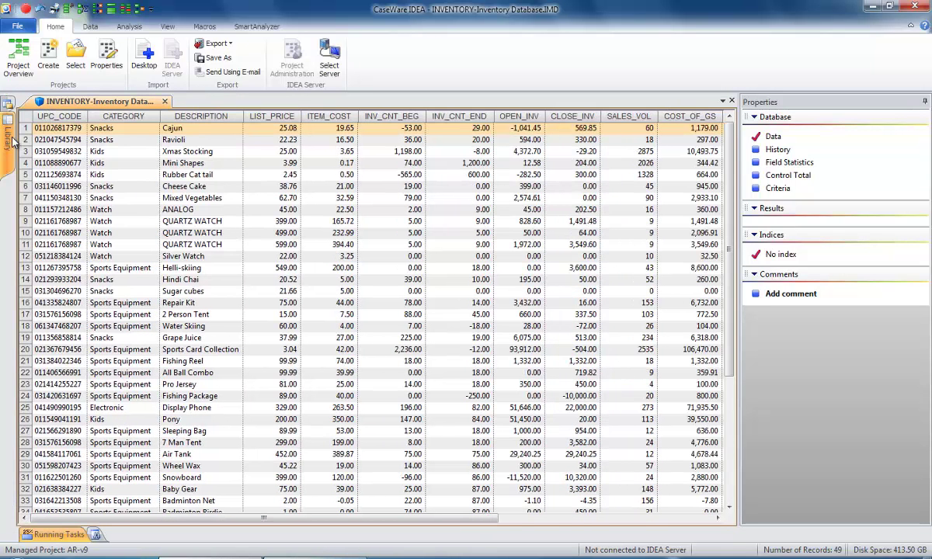
{"action": "mouse_move", "coordinate": [7, 132]}
{"action": "left_click", "coordinate": [80, 102]}
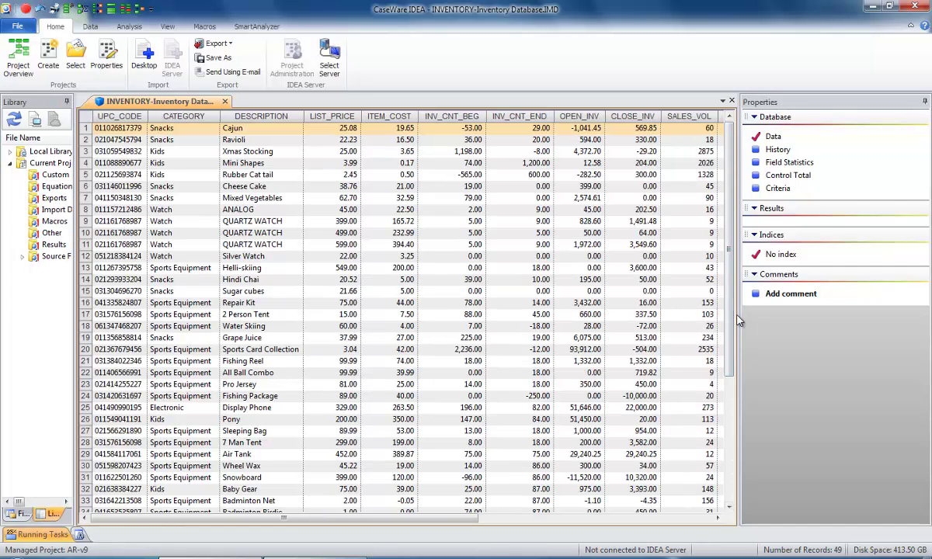
Auto-hide the Properties pane, pin it open again and narrow it to give the inventory data more room
{"action": "left_click_drag", "start_coordinate": [742, 316], "coordinate": [699, 334]}
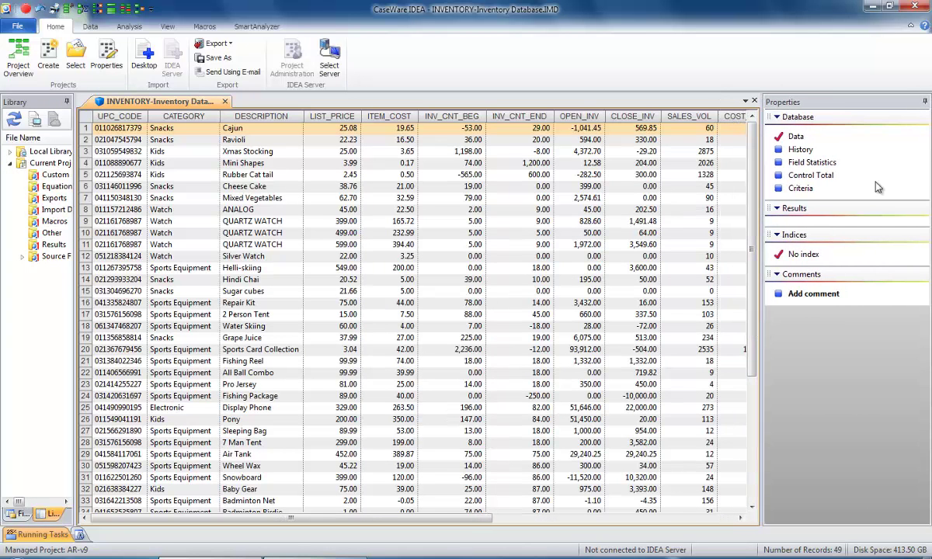
{"action": "left_click", "coordinate": [925, 101]}
{"action": "mouse_move", "coordinate": [925, 116]}
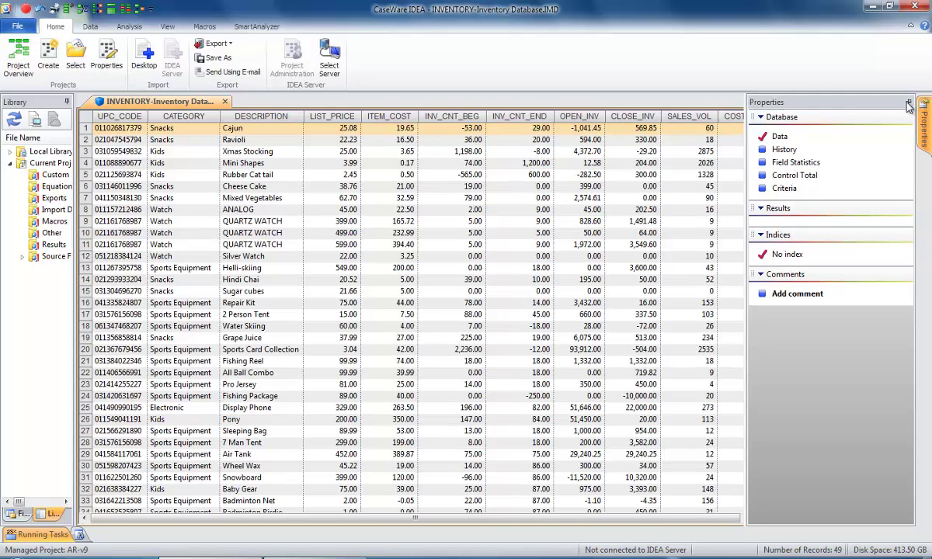
{"action": "left_click", "coordinate": [908, 101]}
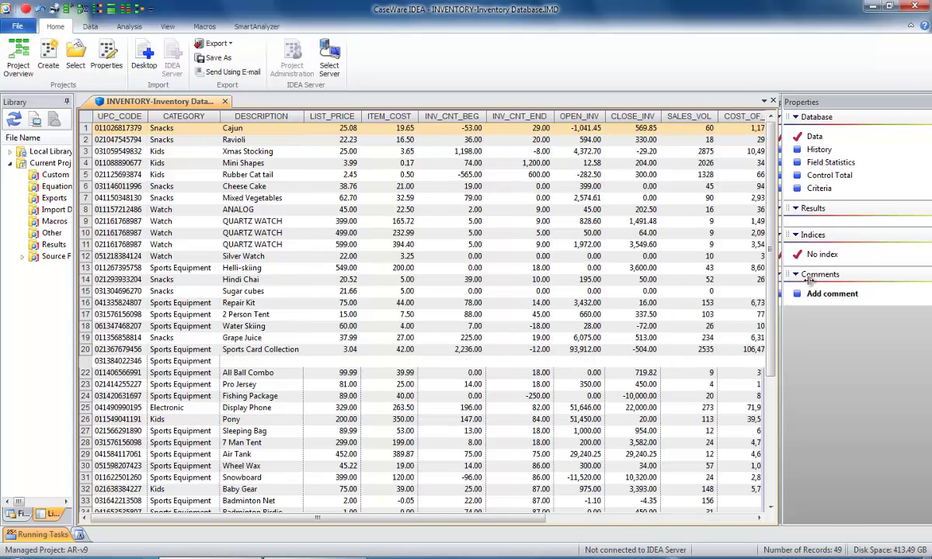
{"action": "left_click_drag", "start_coordinate": [761, 280], "coordinate": [830, 281]}
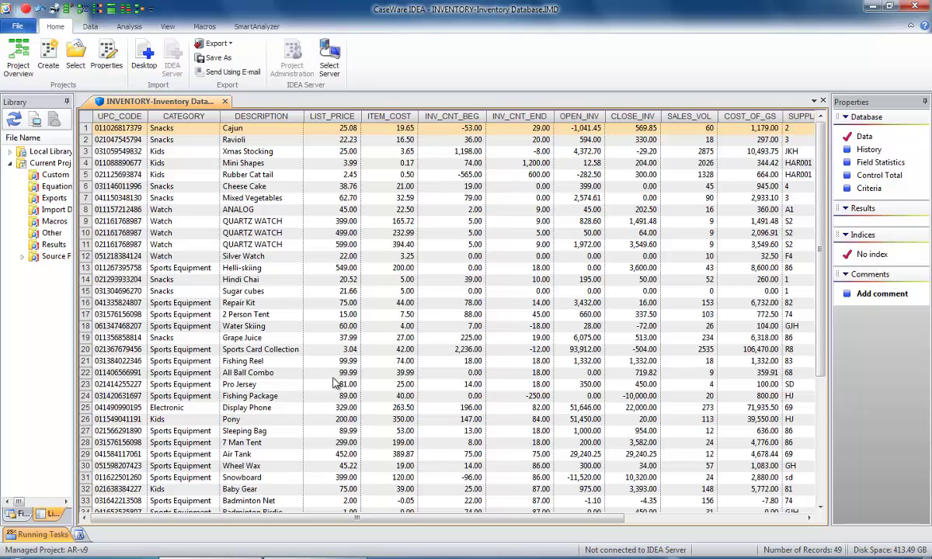
Open Field Manipulation for the inventory database and enlarge its window to show the complete field list
{"action": "right_click", "coordinate": [338, 257]}
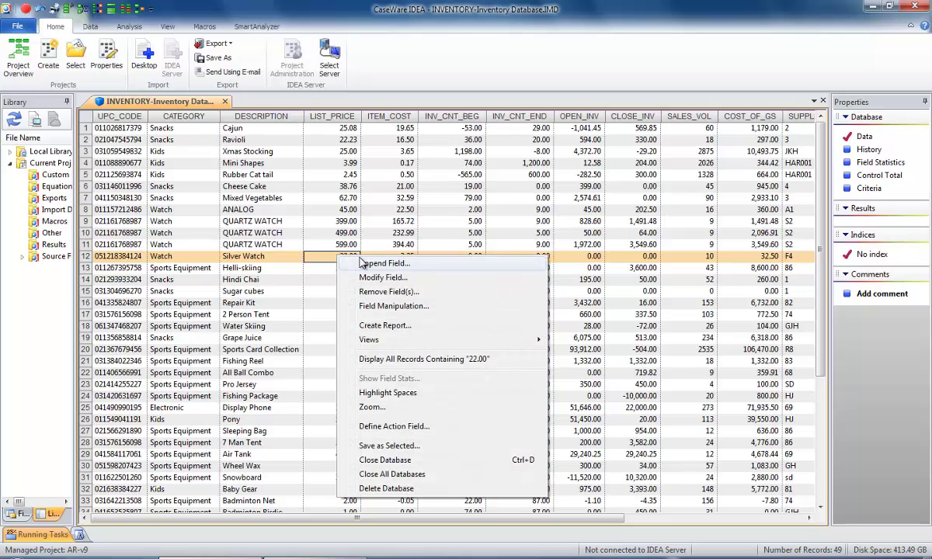
{"action": "left_click", "coordinate": [376, 309]}
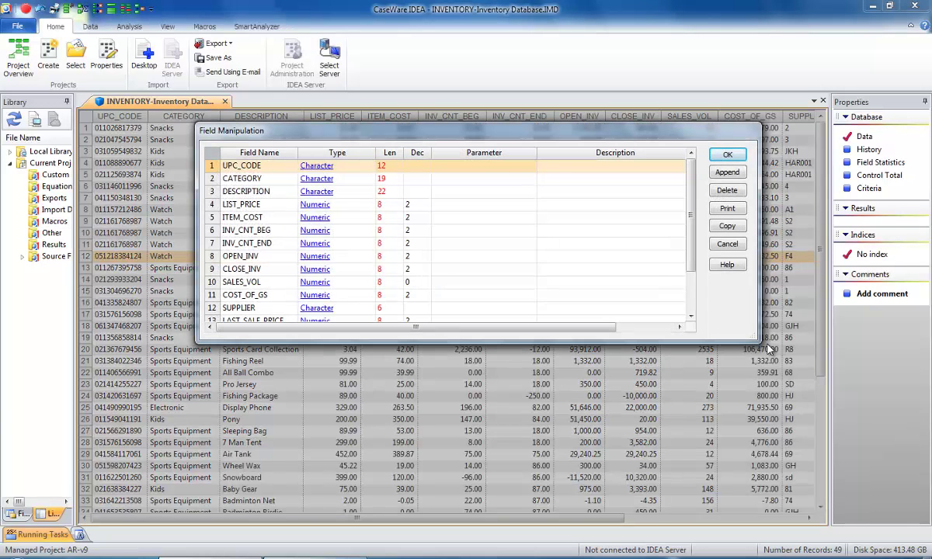
{"action": "left_click_drag", "start_coordinate": [758, 339], "coordinate": [761, 419]}
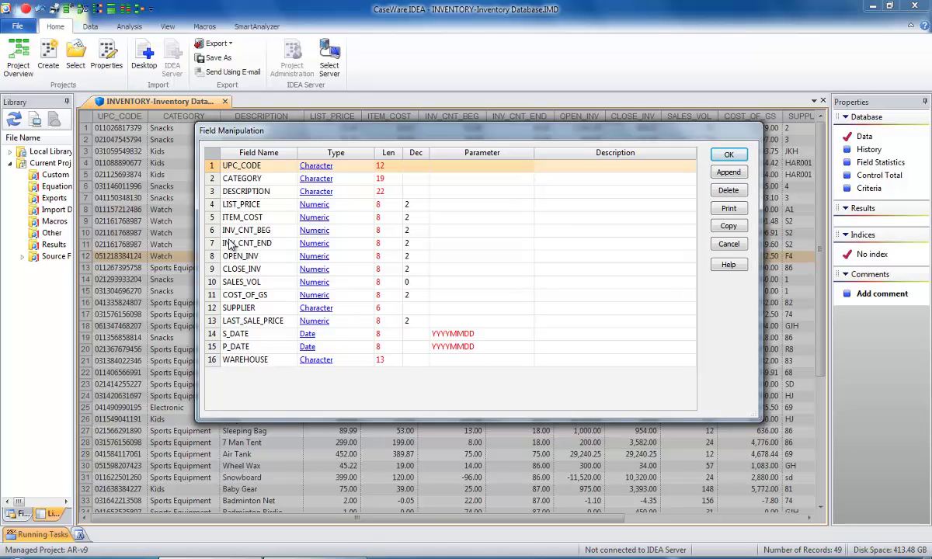
Try renaming the UPC_CODE field to LLKLKLK and changing its type to Numeric, discarding the changes
{"action": "left_click", "coordinate": [251, 166]}
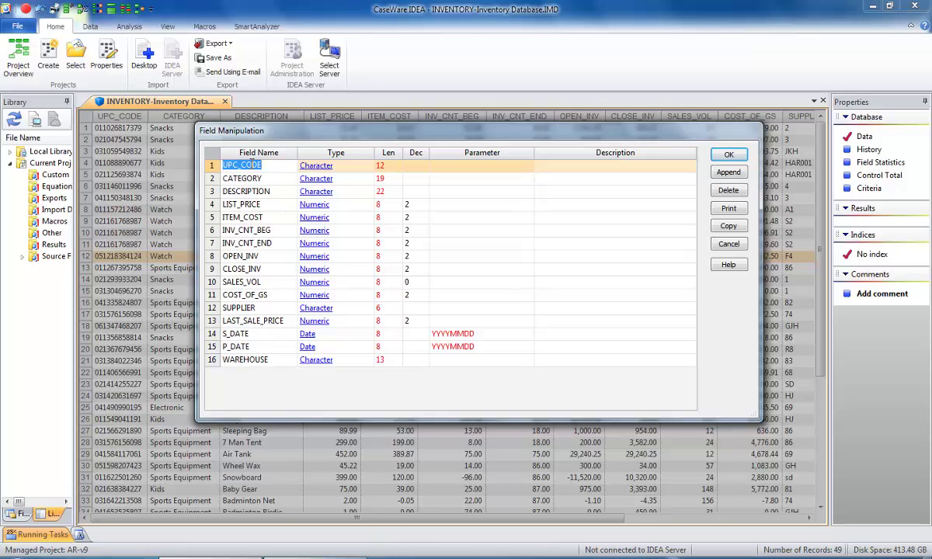
{"action": "type", "text": "LLKLKLK"}
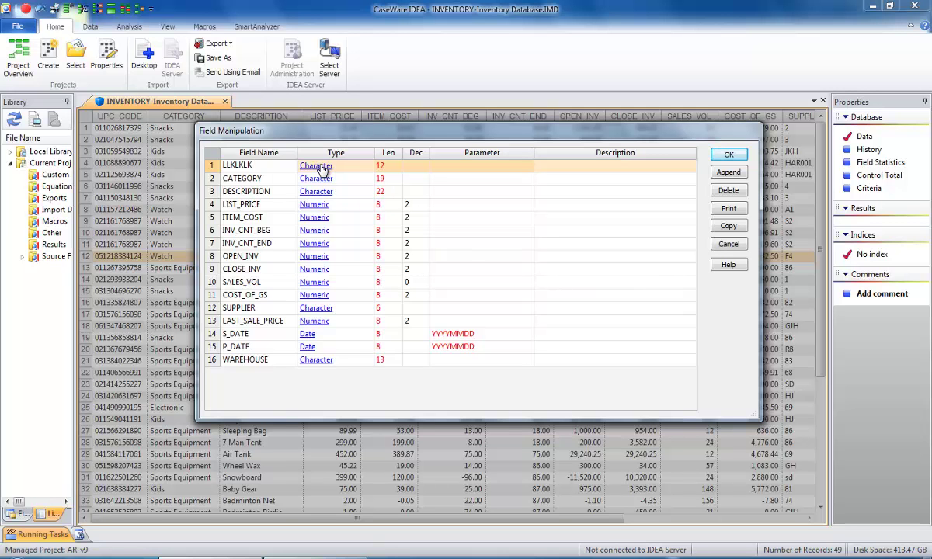
{"action": "left_click", "coordinate": [323, 169]}
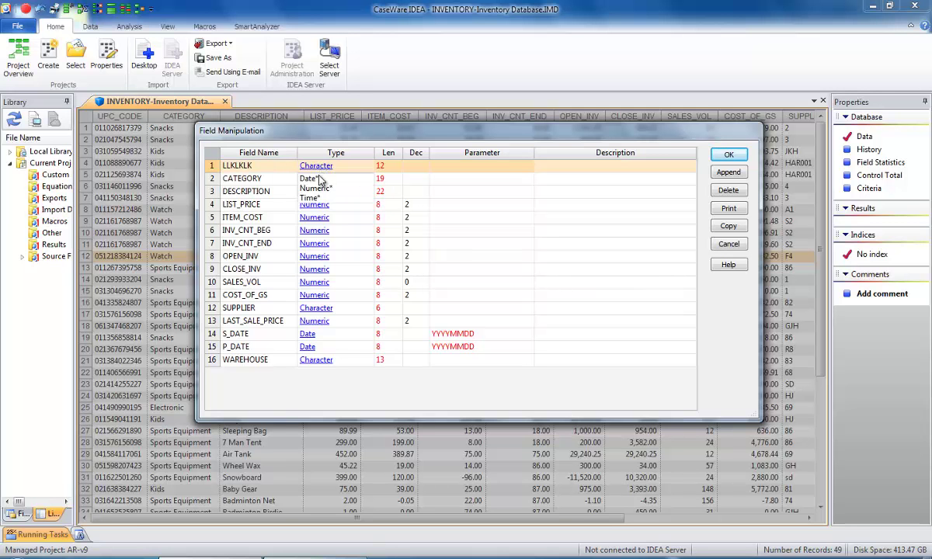
{"action": "left_click", "coordinate": [321, 189]}
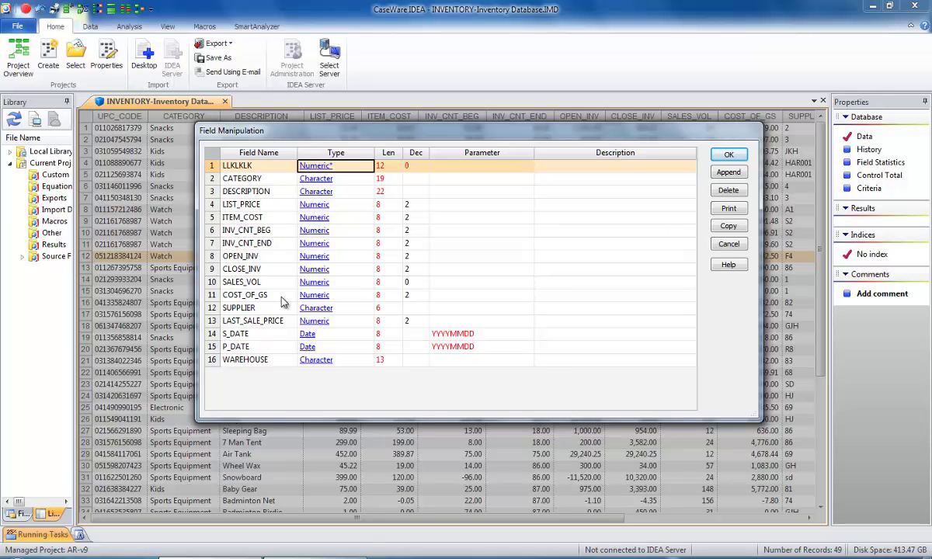
{"action": "left_click", "coordinate": [727, 245]}
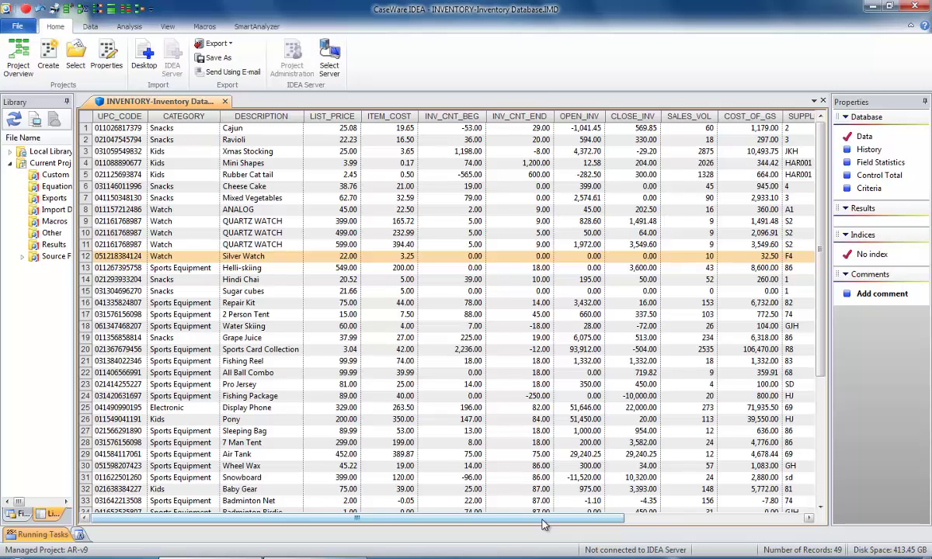
Create field statistics for all inventory fields without them and widen the statistics table
{"action": "left_click", "coordinate": [876, 165]}
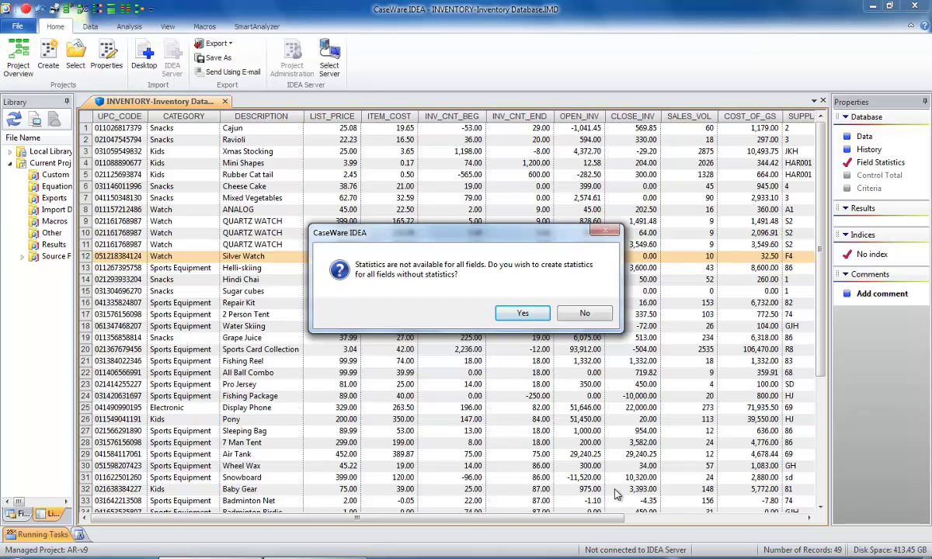
{"action": "left_click", "coordinate": [518, 312]}
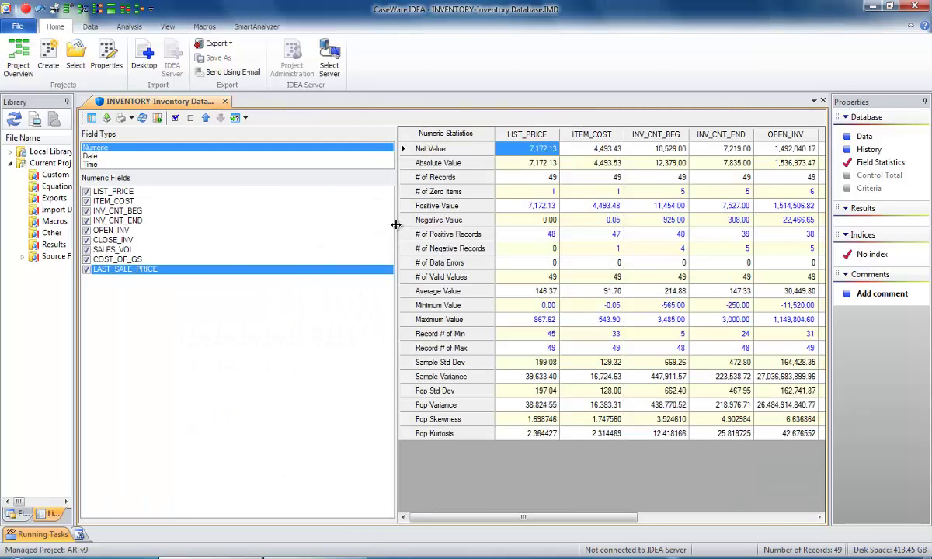
{"action": "left_click_drag", "start_coordinate": [396, 224], "coordinate": [177, 247]}
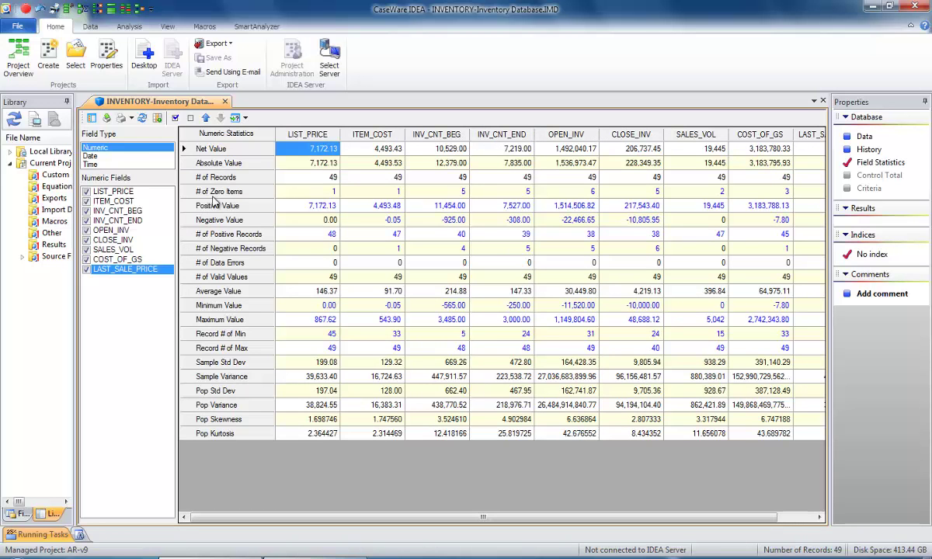
Look through the Date and Time field statistics and return to the Numeric statistics
{"action": "left_click", "coordinate": [88, 156]}
{"action": "left_click", "coordinate": [90, 164]}
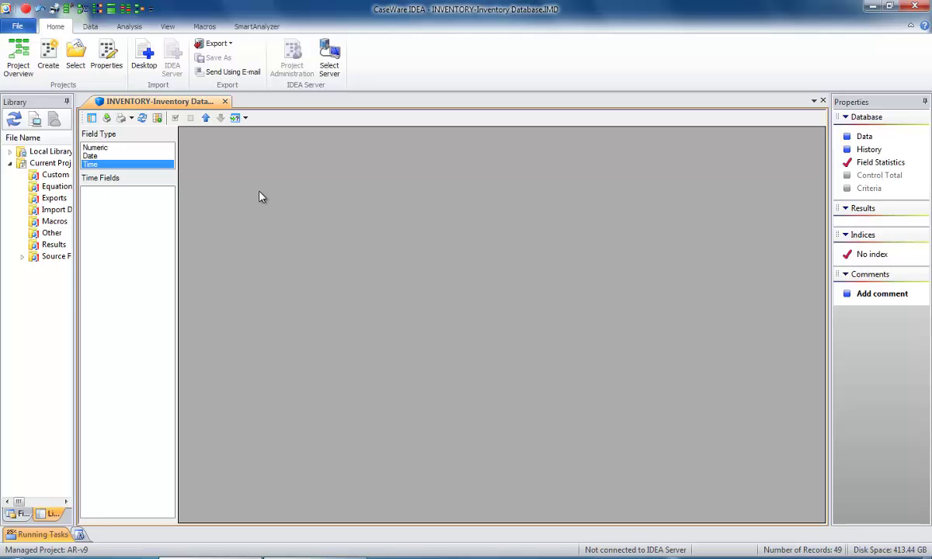
{"action": "left_click", "coordinate": [92, 147]}
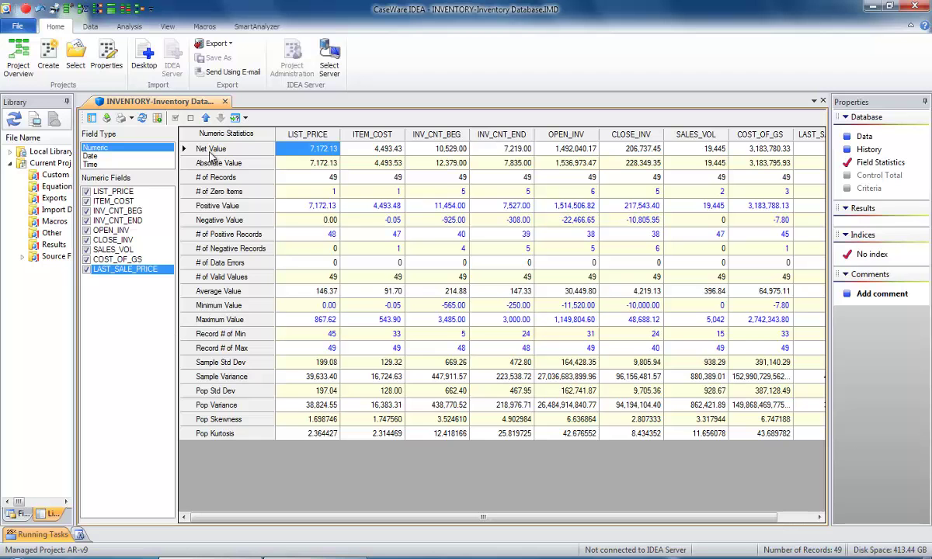
Limit the numeric statistics to the LAST_SALE_PRICE, COST_OF_GS and SALES_VOL fields
{"action": "left_click", "coordinate": [191, 119]}
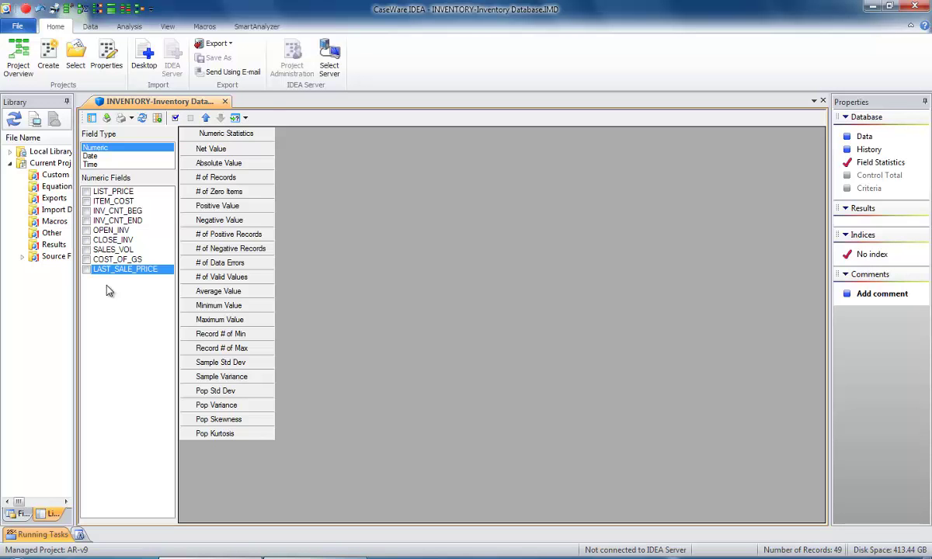
{"action": "left_click", "coordinate": [86, 270]}
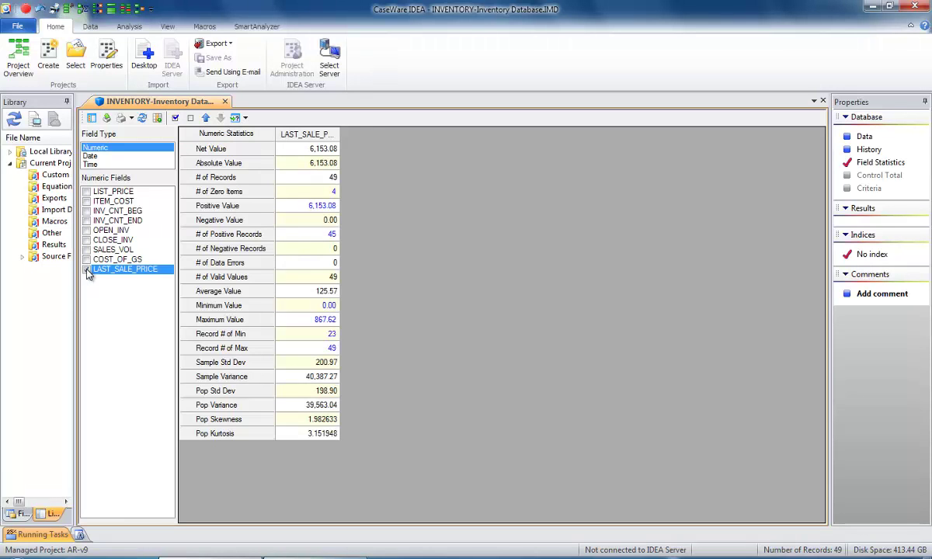
{"action": "left_click", "coordinate": [87, 259]}
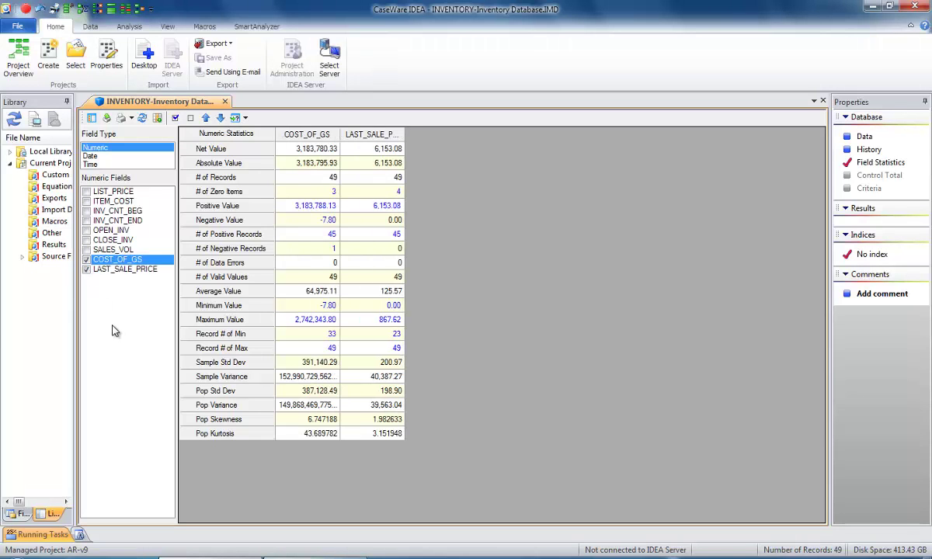
{"action": "left_click", "coordinate": [87, 249]}
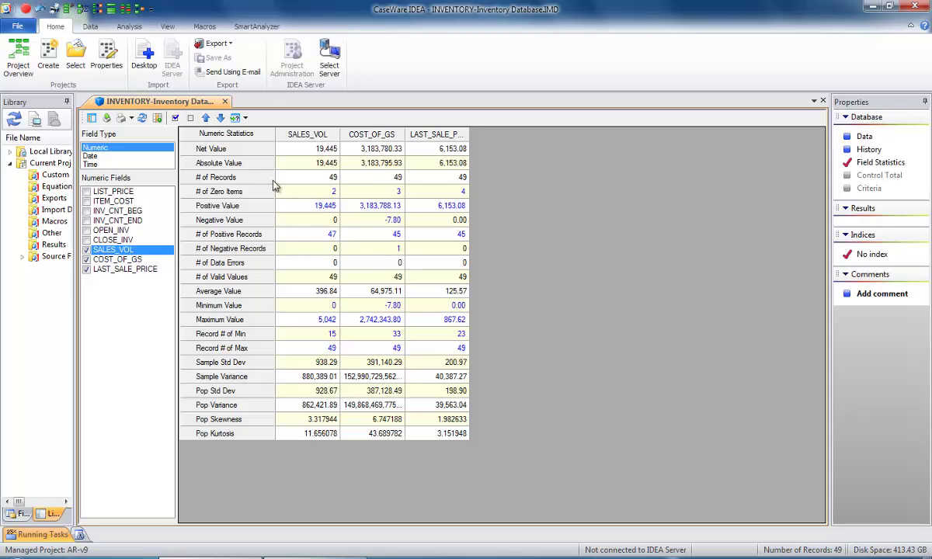
Examine the inventory records behind the SALES_VOL maximum and its positive value, closing each record list
{"action": "left_click", "coordinate": [329, 350]}
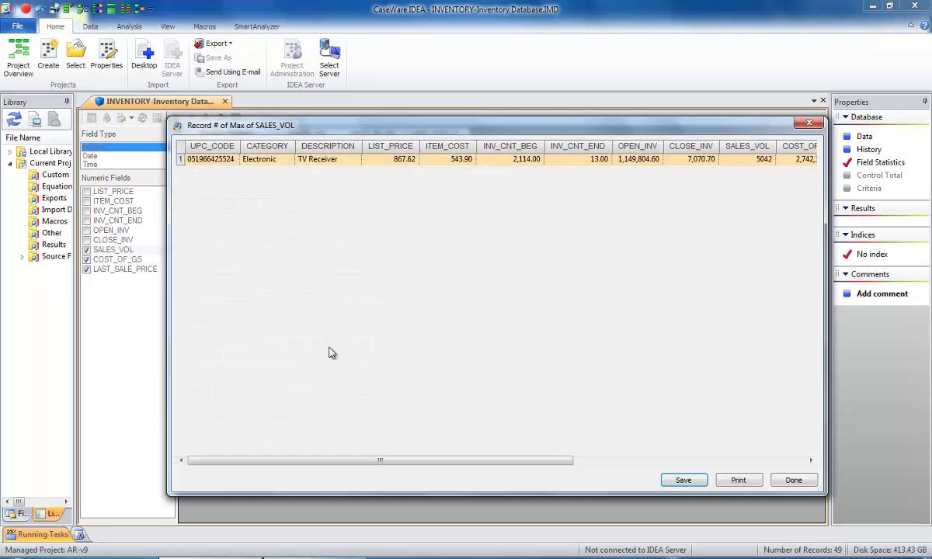
{"action": "left_click", "coordinate": [793, 479]}
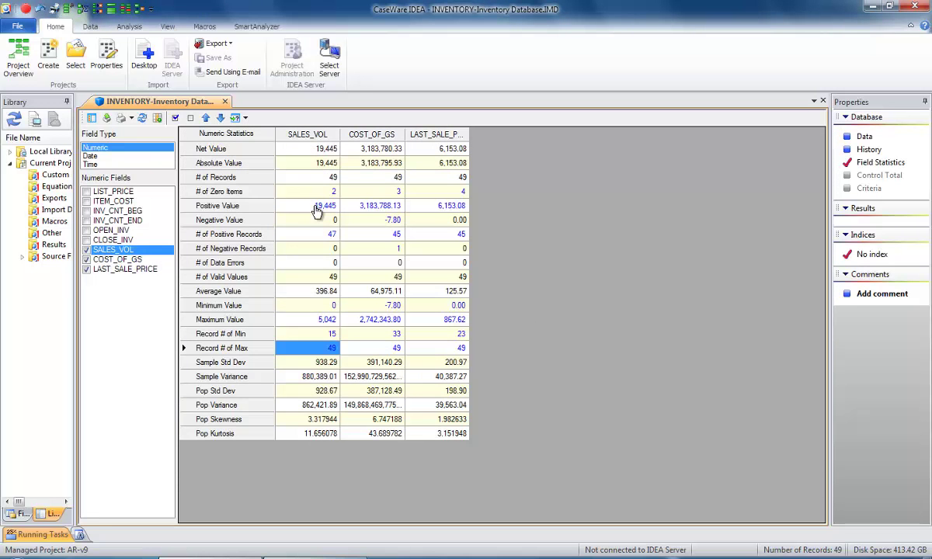
{"action": "left_click", "coordinate": [316, 208]}
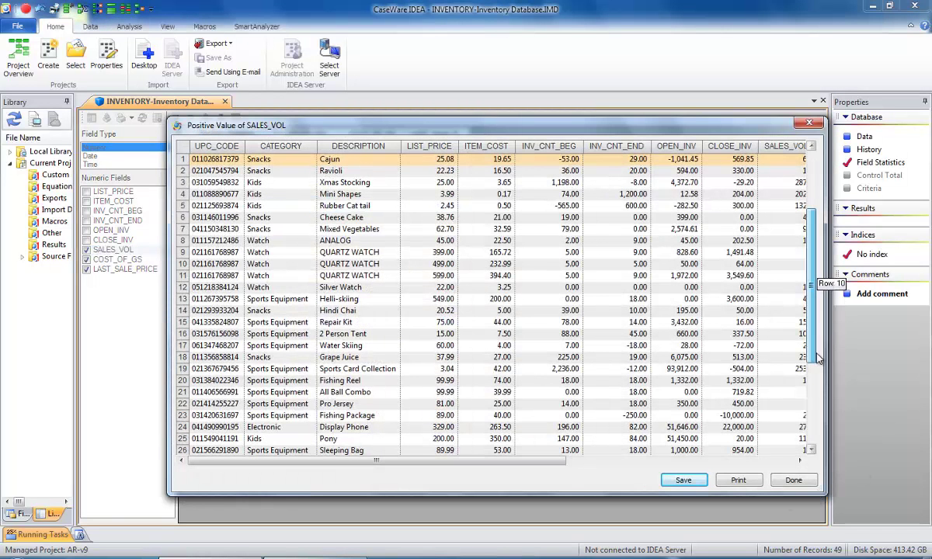
{"action": "scroll", "coordinate": [816, 297], "scroll_direction": "down", "scroll_amount": 3}
{"action": "left_click", "coordinate": [793, 480]}
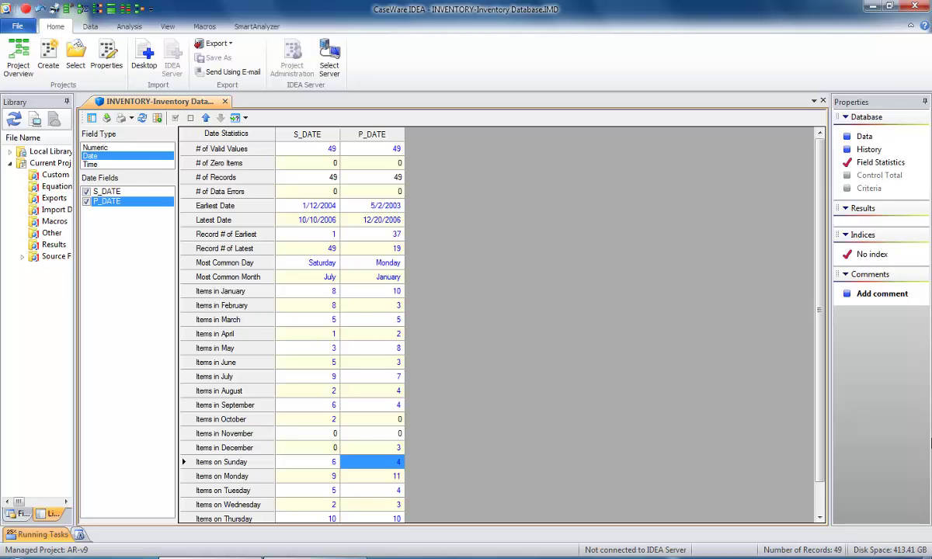
Return to the database's data view, widen the Library pane and slightly narrow the Properties pane
{"action": "left_click", "coordinate": [861, 137]}
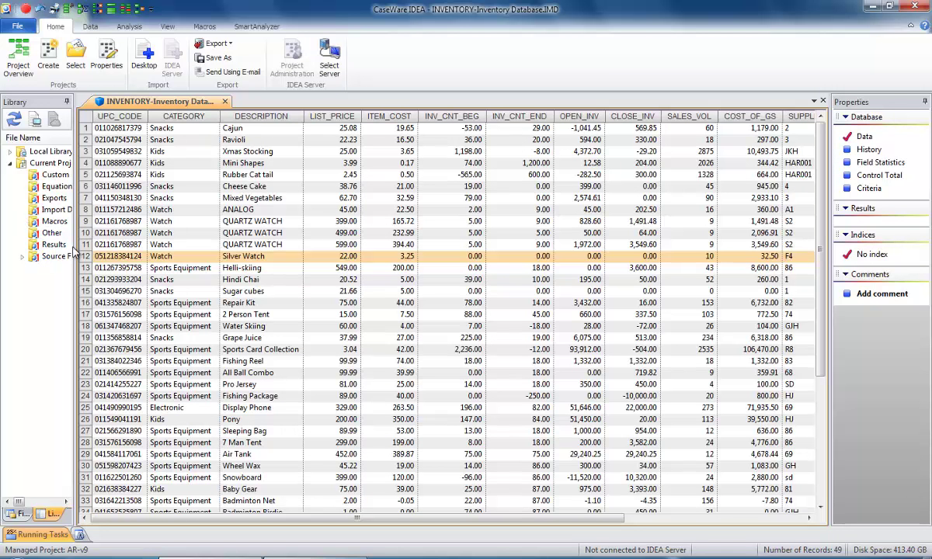
{"action": "left_click_drag", "start_coordinate": [78, 253], "coordinate": [107, 261]}
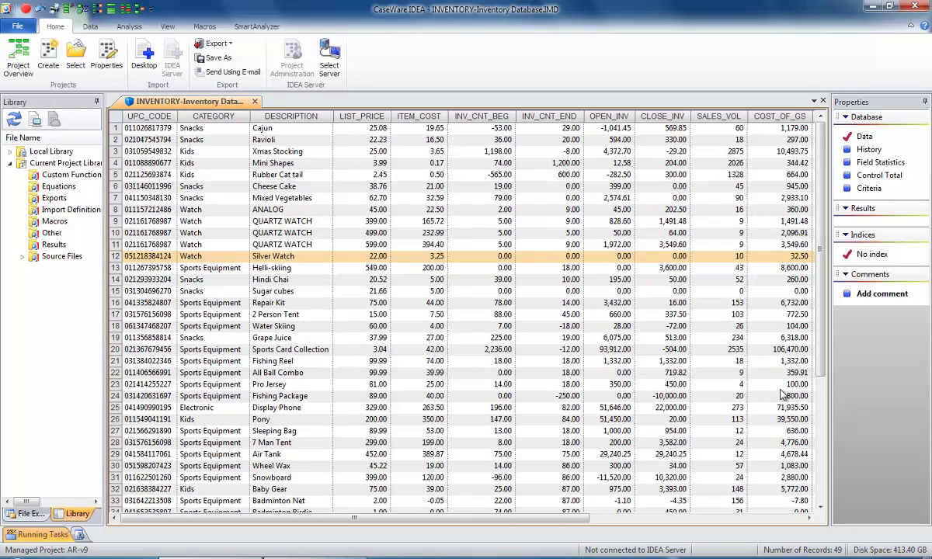
{"action": "left_click_drag", "start_coordinate": [828, 373], "coordinate": [840, 396]}
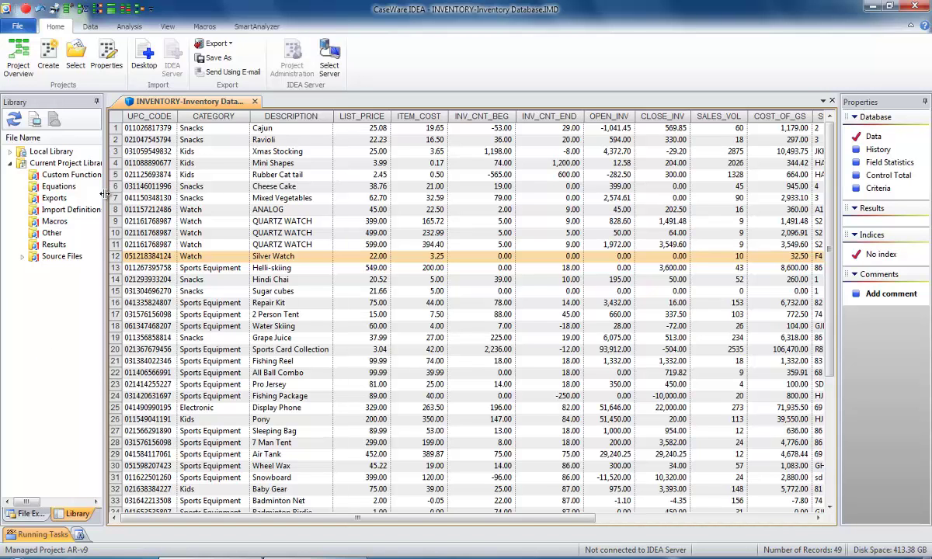
{"action": "left_click_drag", "start_coordinate": [103, 193], "coordinate": [157, 194]}
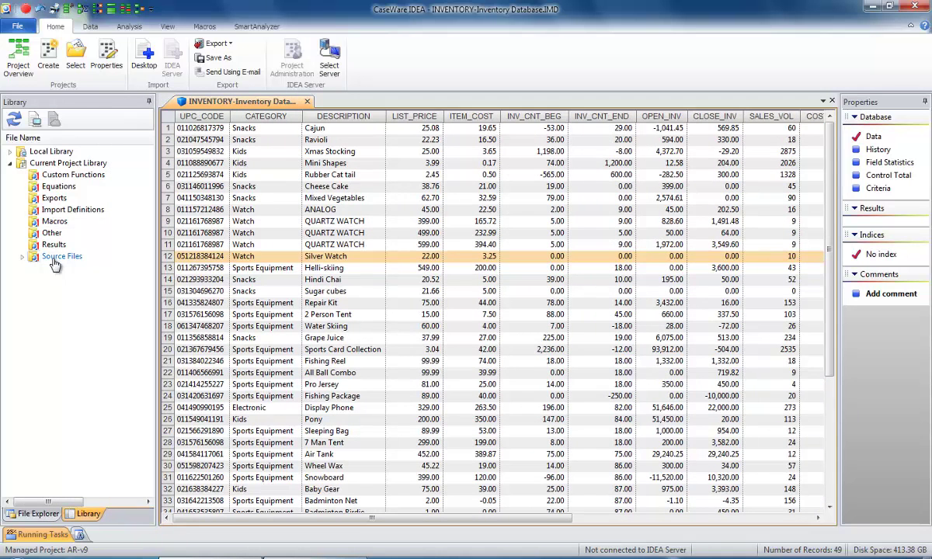
Expand the Source Files folder of the current project library, view its option for adding a file, and cancel
{"action": "left_click", "coordinate": [22, 257]}
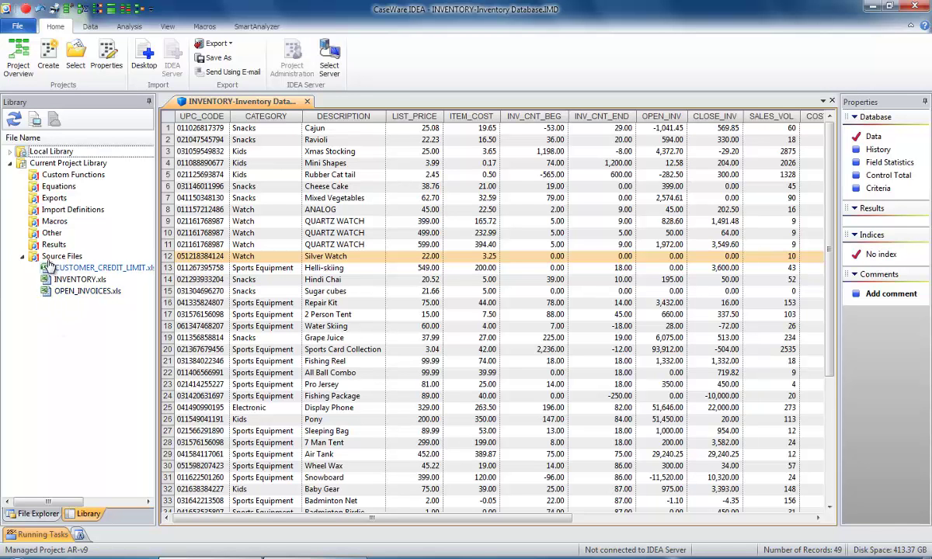
{"action": "right_click", "coordinate": [49, 259]}
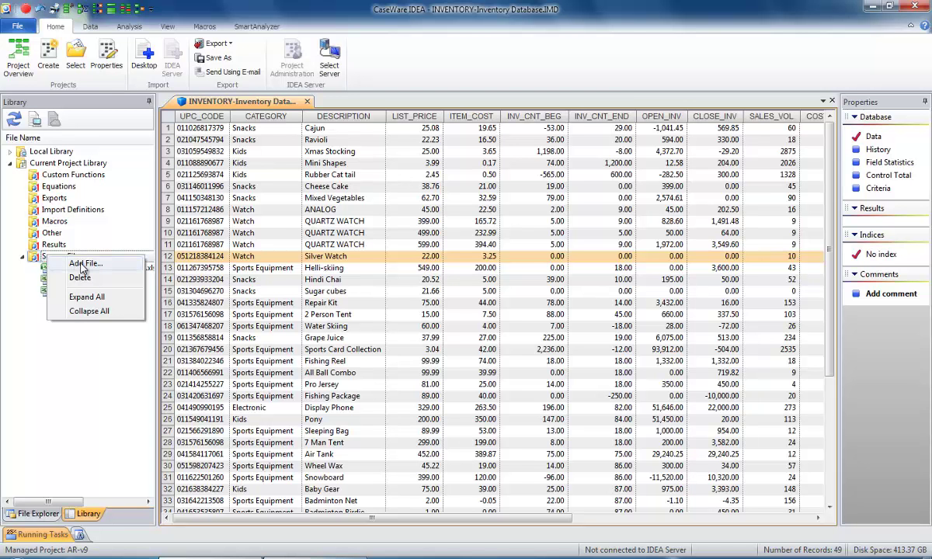
{"action": "left_click", "coordinate": [84, 264]}
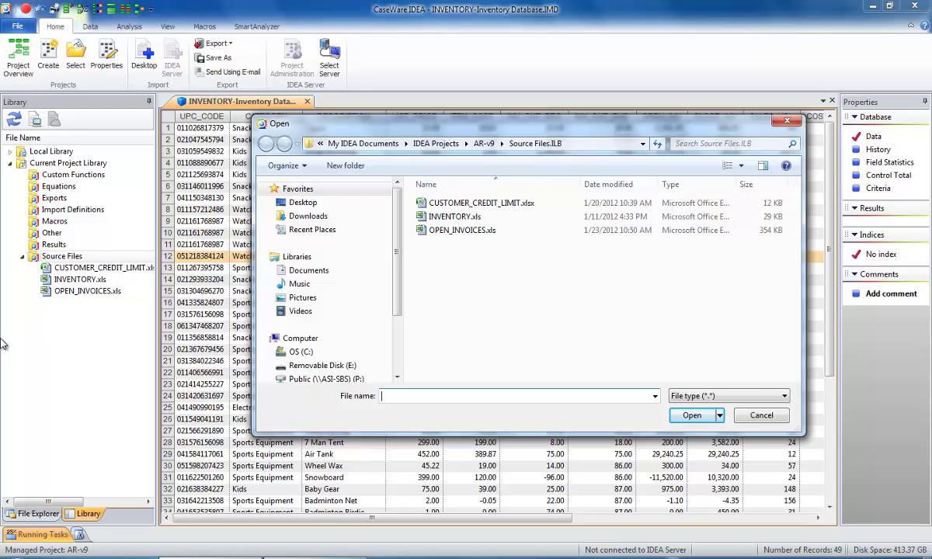
{"action": "left_click", "coordinate": [752, 420]}
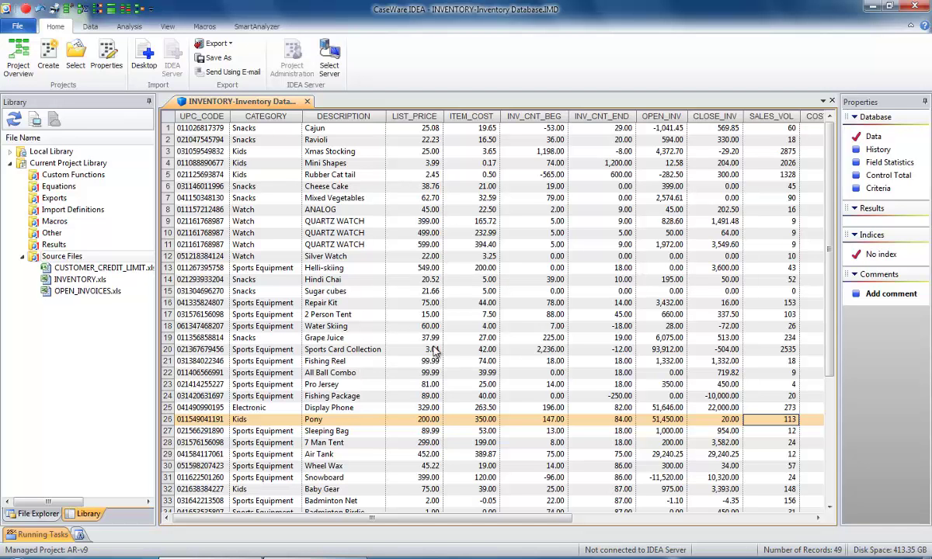
Open Field Manipulation for the inventory database and look over its help topic in an enlarged help window before closing it
{"action": "right_click", "coordinate": [420, 190]}
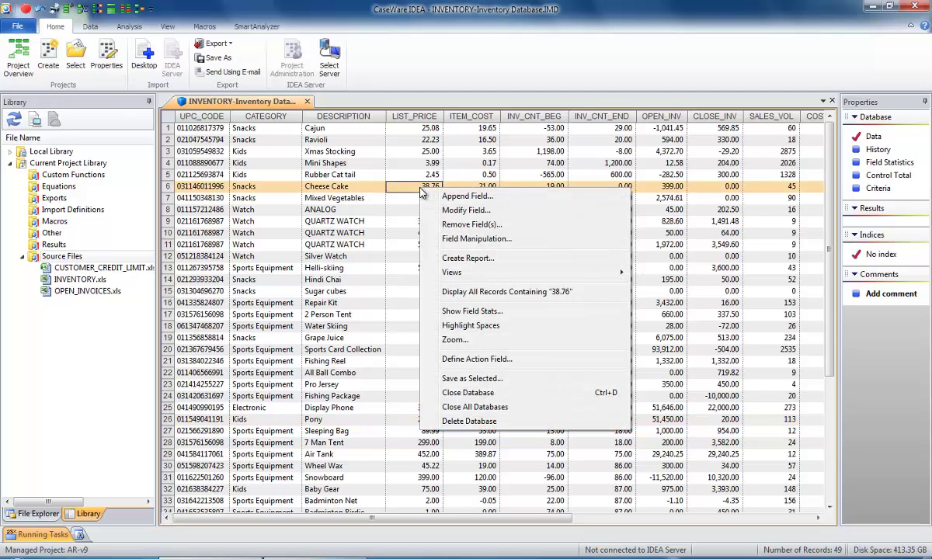
{"action": "left_click", "coordinate": [447, 241]}
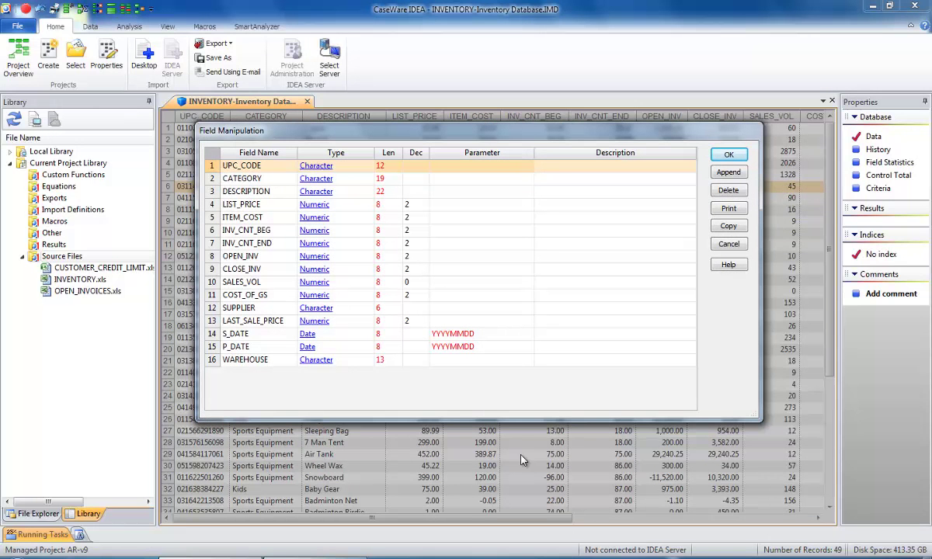
{"action": "left_click", "coordinate": [729, 264]}
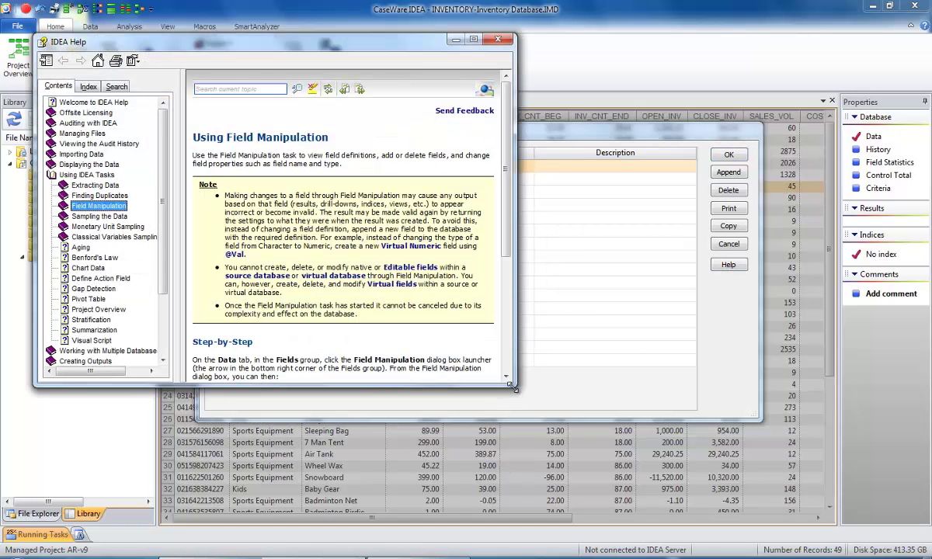
{"action": "left_click_drag", "start_coordinate": [522, 396], "coordinate": [652, 502]}
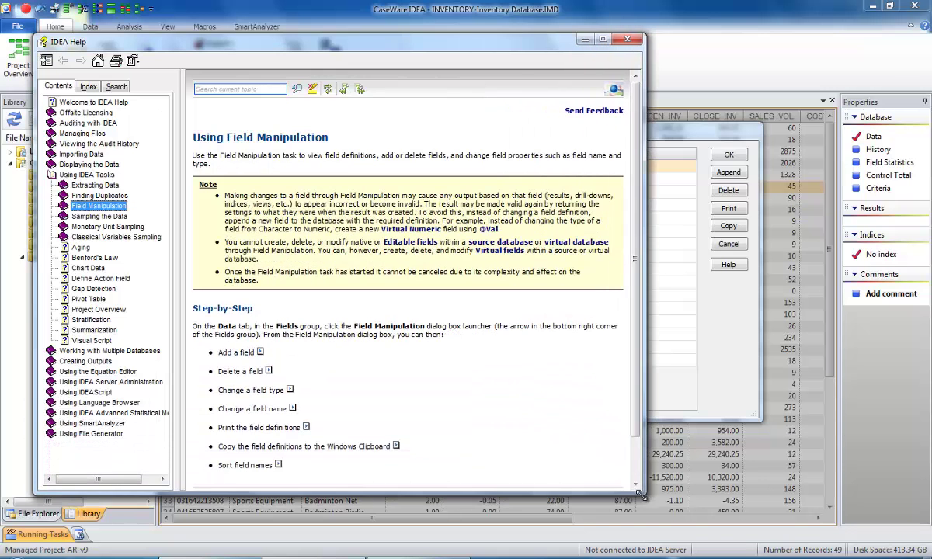
{"action": "left_click", "coordinate": [628, 39]}
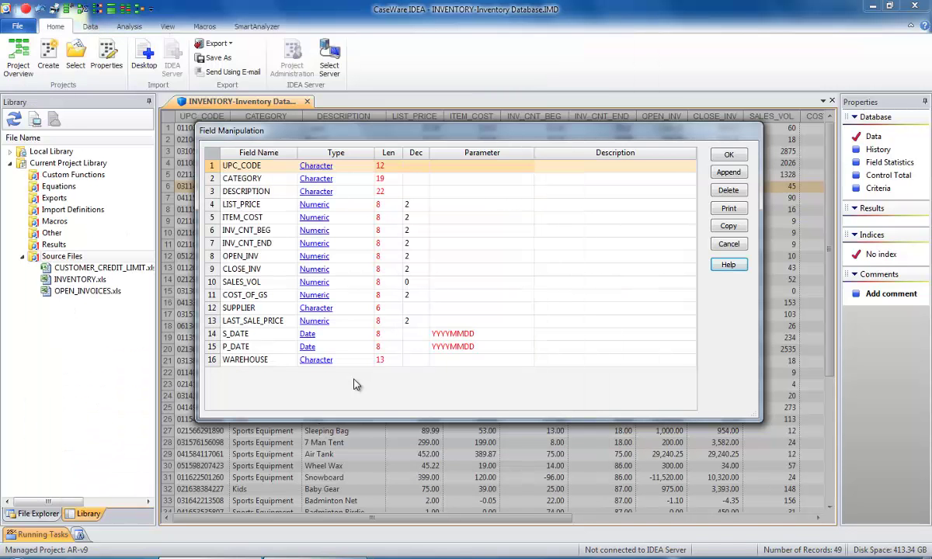
Append a Virtual Numeric field named NET-END-COST with 2 decimals to the inventory database's field definitions
{"action": "left_click", "coordinate": [722, 172]}
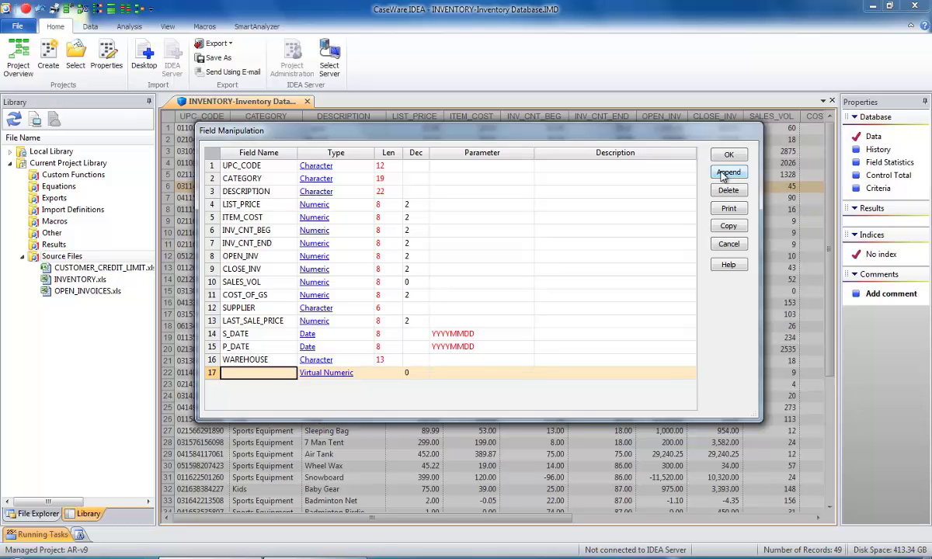
{"action": "type", "text": "NET"}
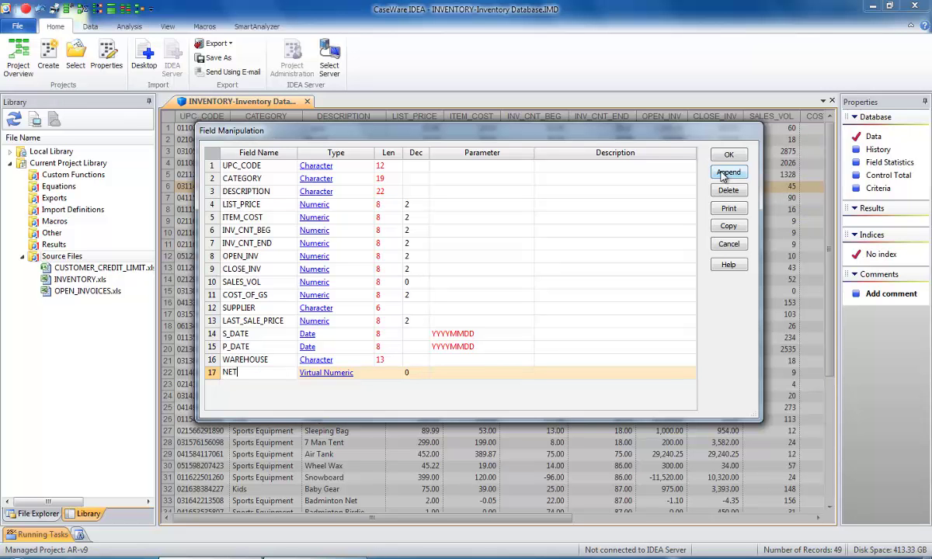
{"action": "type", "text": "-END-COST"}
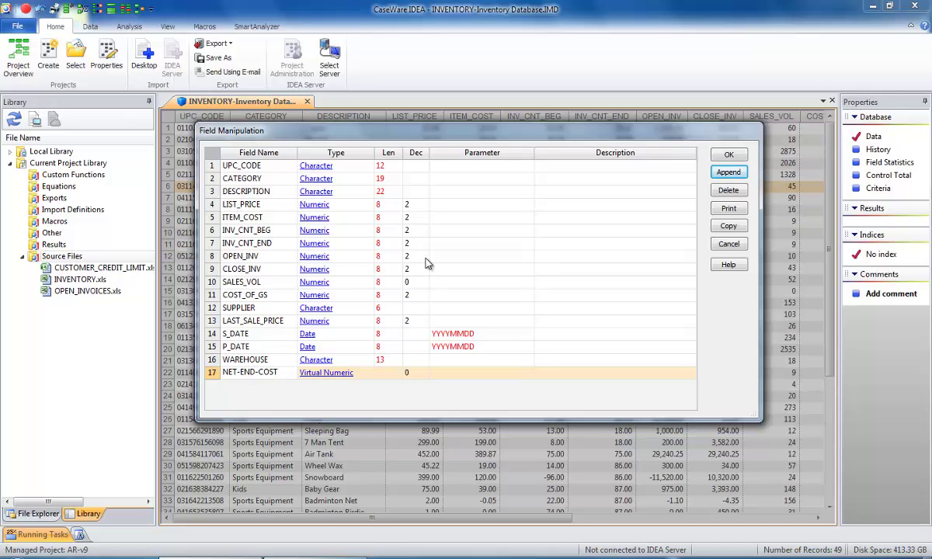
{"action": "left_click", "coordinate": [412, 373]}
{"action": "type", "text": "2"}
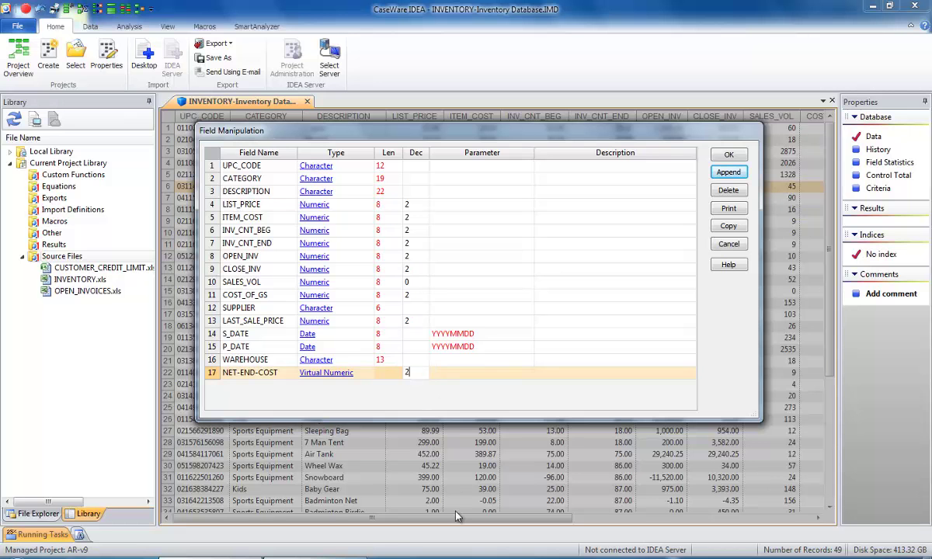
{"action": "key", "text": "Return"}
Open the Equation Editor for the new field's parameter, reposition and heighten it, and look through the available fields
{"action": "left_click", "coordinate": [464, 377]}
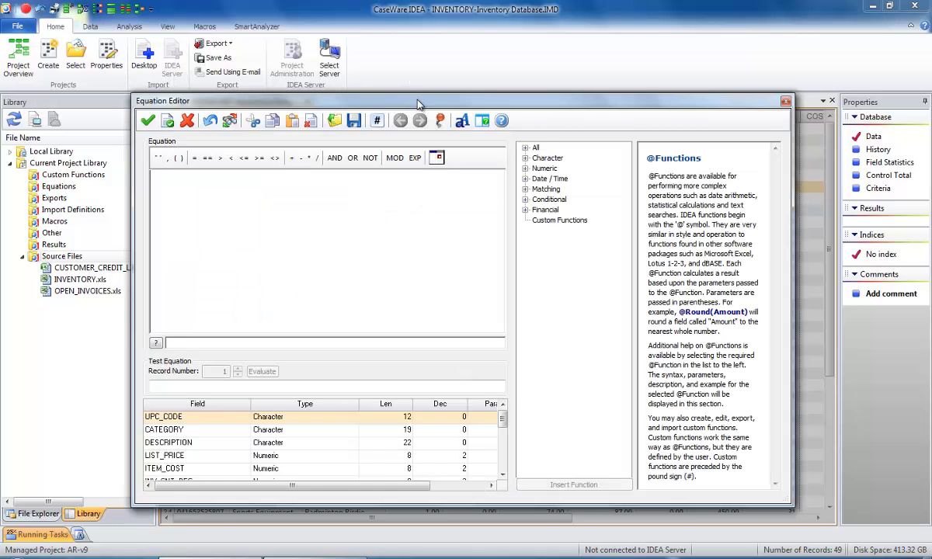
{"action": "left_click_drag", "start_coordinate": [390, 95], "coordinate": [423, 46]}
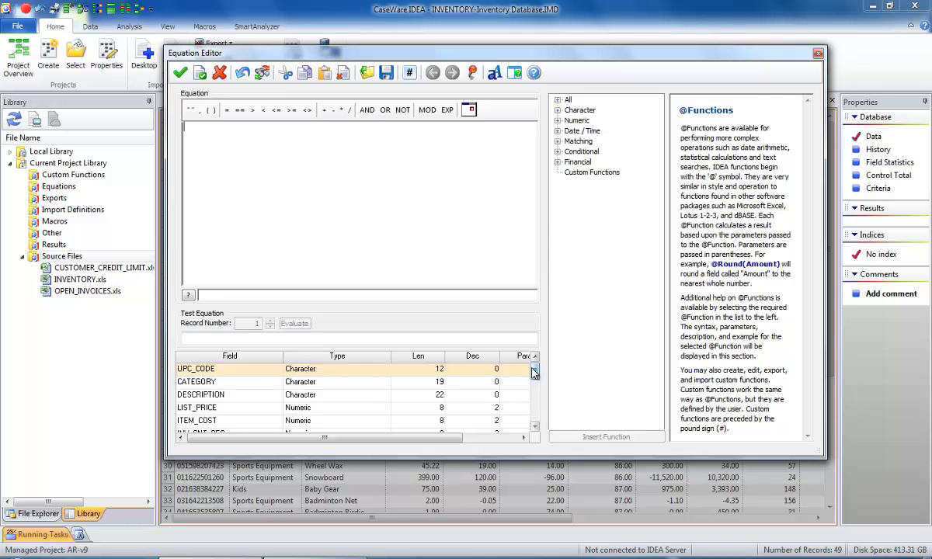
{"action": "left_click_drag", "start_coordinate": [535, 371], "coordinate": [537, 417]}
{"action": "left_click_drag", "start_coordinate": [505, 459], "coordinate": [505, 489]}
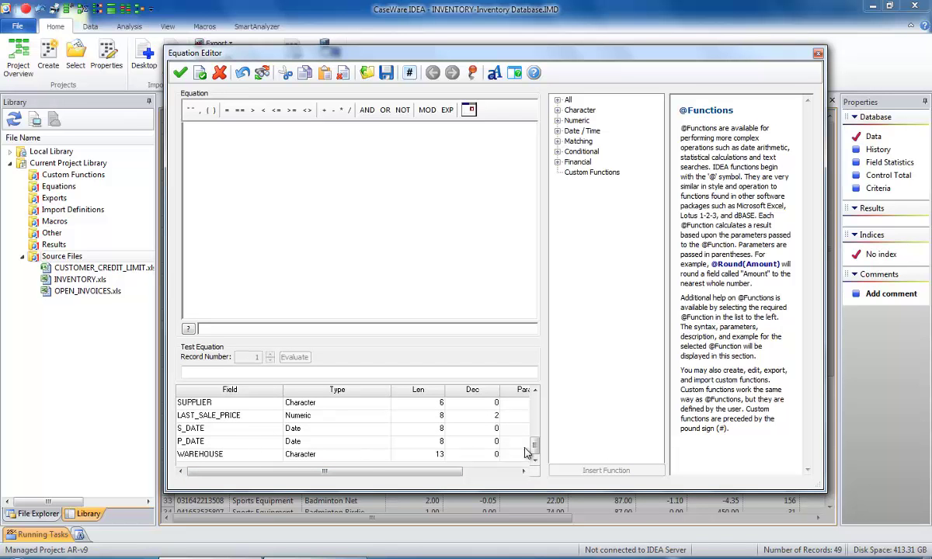
{"action": "scroll", "coordinate": [533, 431], "scroll_direction": "up", "scroll_amount": 4}
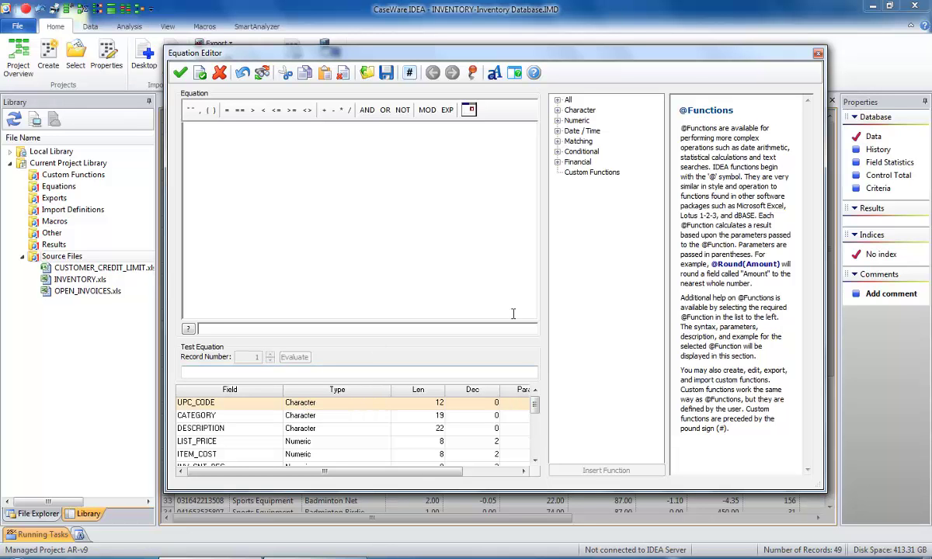
Build the equation ITEM_COST * CLOSE_INV for the new virtual field
{"action": "mouse_move", "coordinate": [535, 412]}
{"action": "left_mouse_down"}
{"action": "mouse_move", "coordinate": [536, 450]}
{"action": "mouse_move", "coordinate": [535, 420]}
{"action": "left_mouse_up"}
{"action": "double_click", "coordinate": [204, 416]}
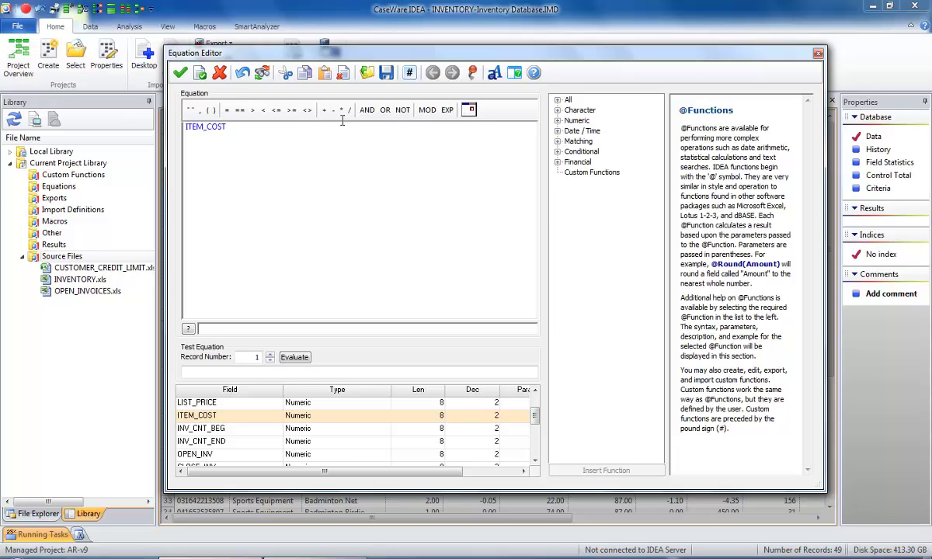
{"action": "left_click", "coordinate": [342, 114]}
{"action": "left_click", "coordinate": [534, 461]}
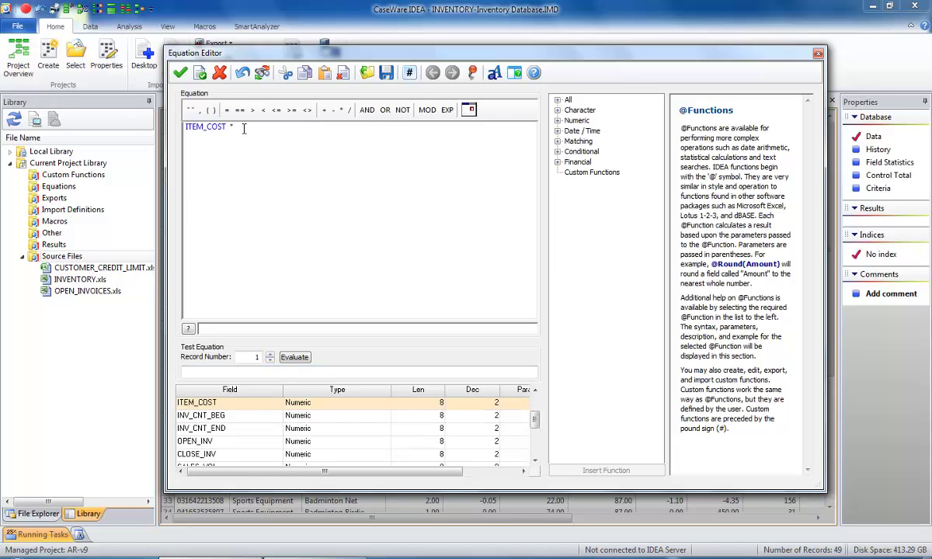
{"action": "type", "text": "cl"}
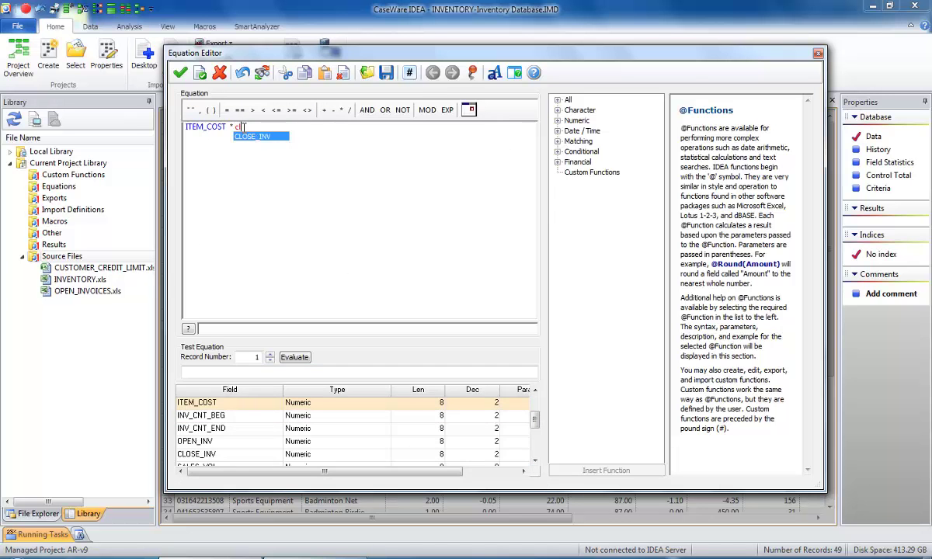
{"action": "type", "text": "ose"}
{"action": "key", "text": "Return"}
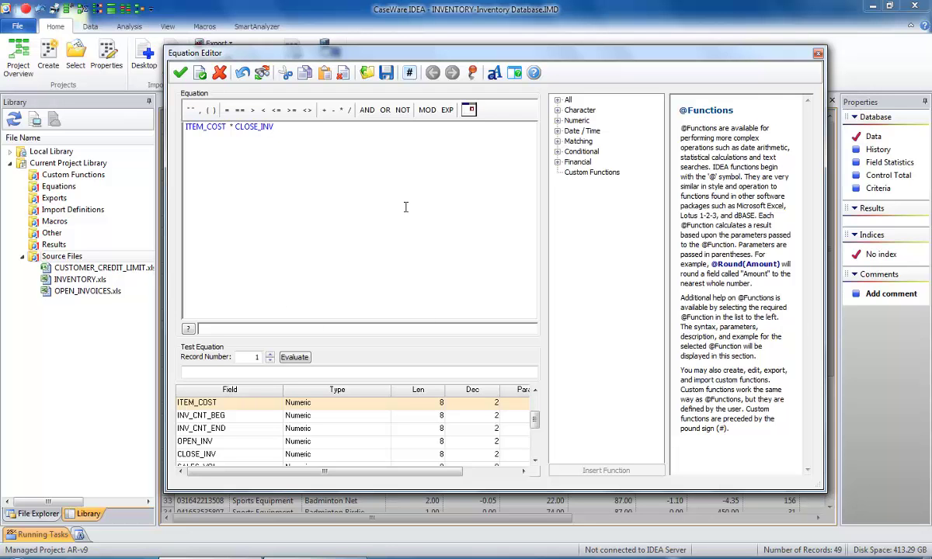
Validate and accept the equation, and apply the new NET_END_COST field to the inventory database
{"action": "left_click", "coordinate": [199, 73]}
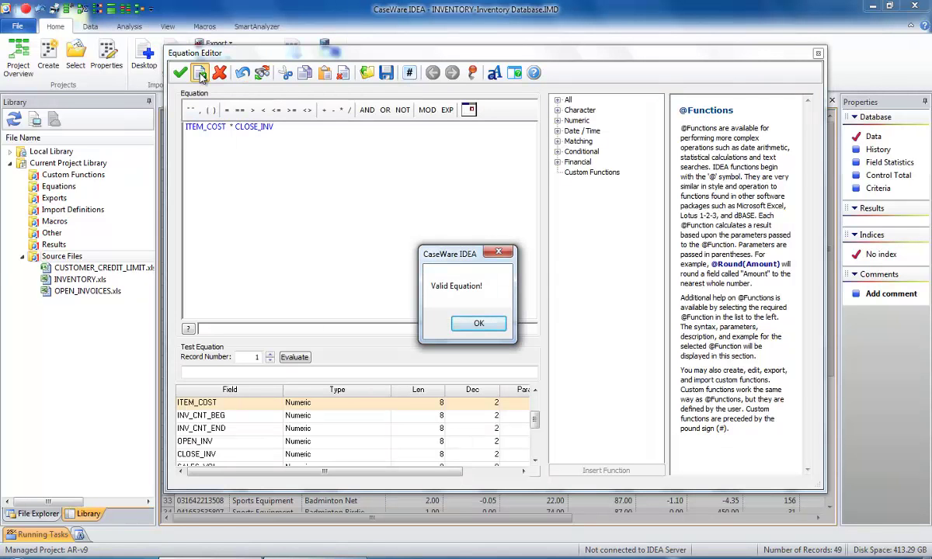
{"action": "left_click", "coordinate": [475, 321]}
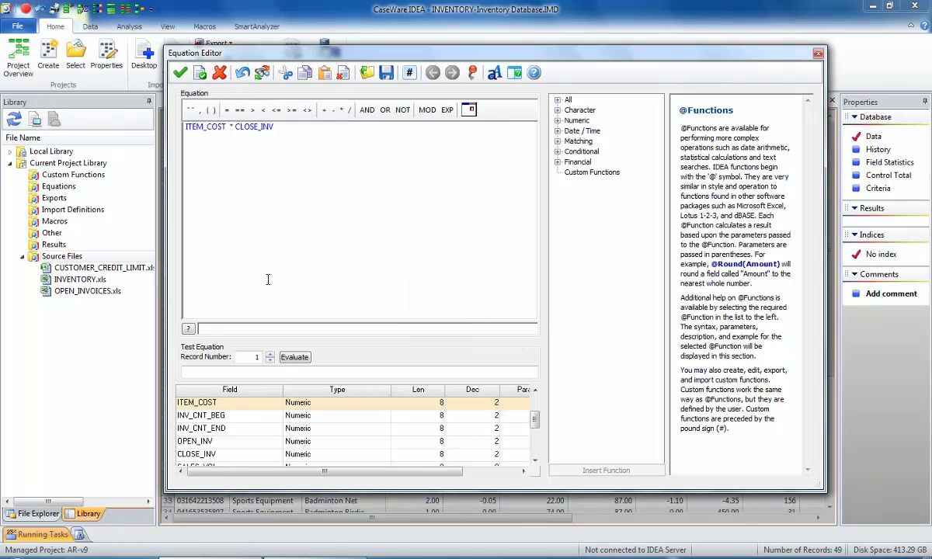
{"action": "left_click", "coordinate": [182, 73]}
{"action": "left_click", "coordinate": [729, 155]}
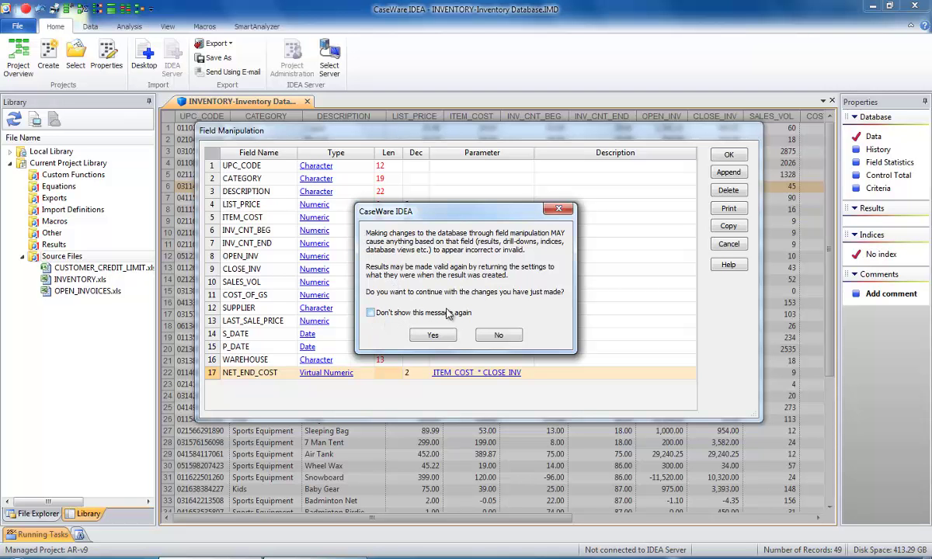
{"action": "left_click", "coordinate": [433, 336]}
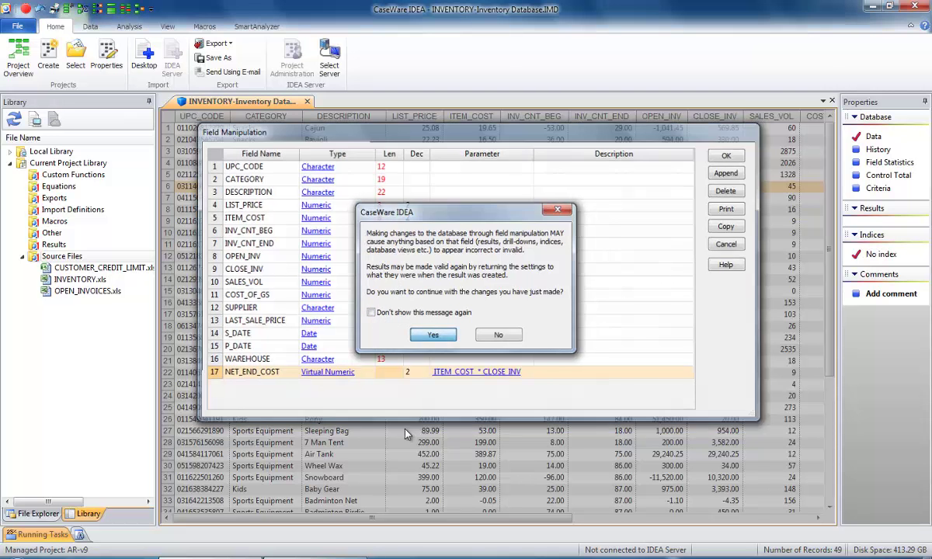
{"action": "left_click_drag", "start_coordinate": [715, 515], "coordinate": [699, 509]}
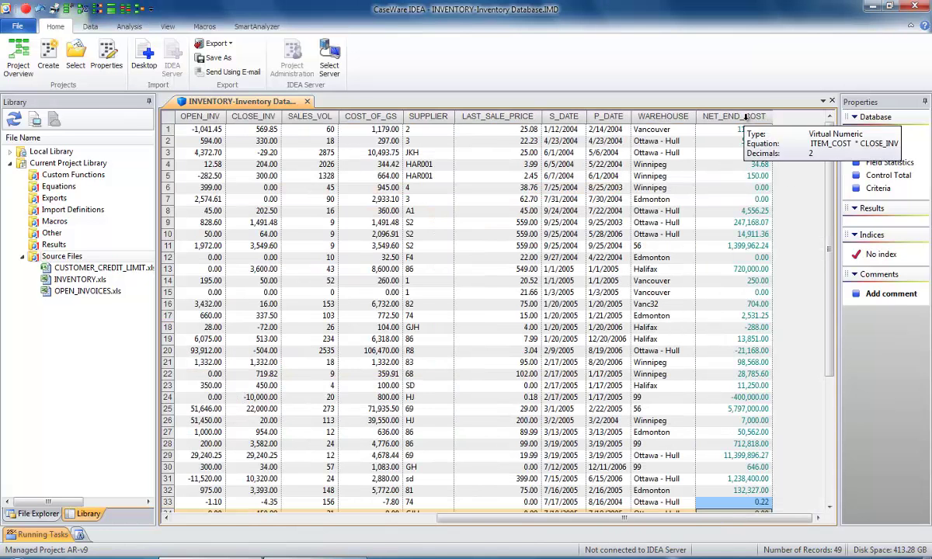
{"action": "mouse_move", "coordinate": [734, 129]}
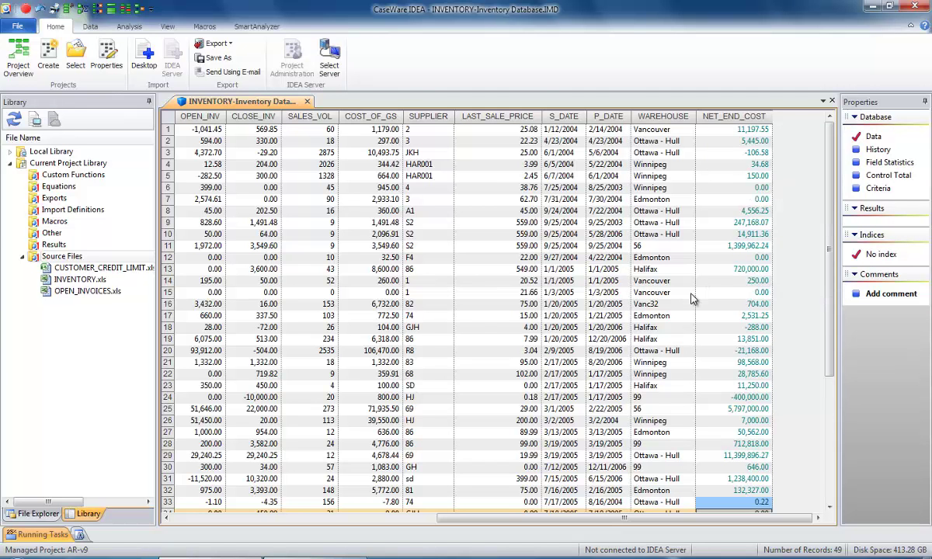
Create the missing field statistics and limit the numeric statistics to the NET_END_COST field
{"action": "left_click", "coordinate": [887, 163]}
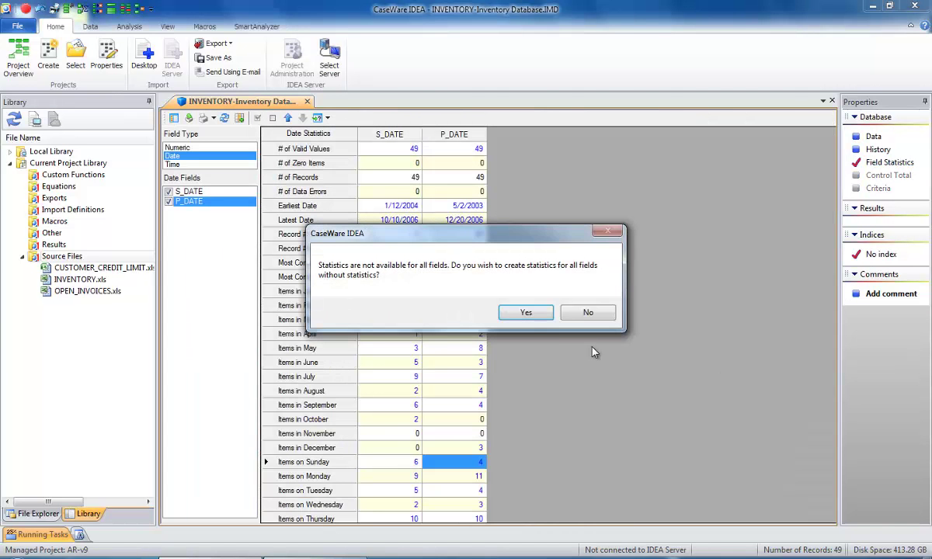
{"action": "left_click", "coordinate": [526, 312]}
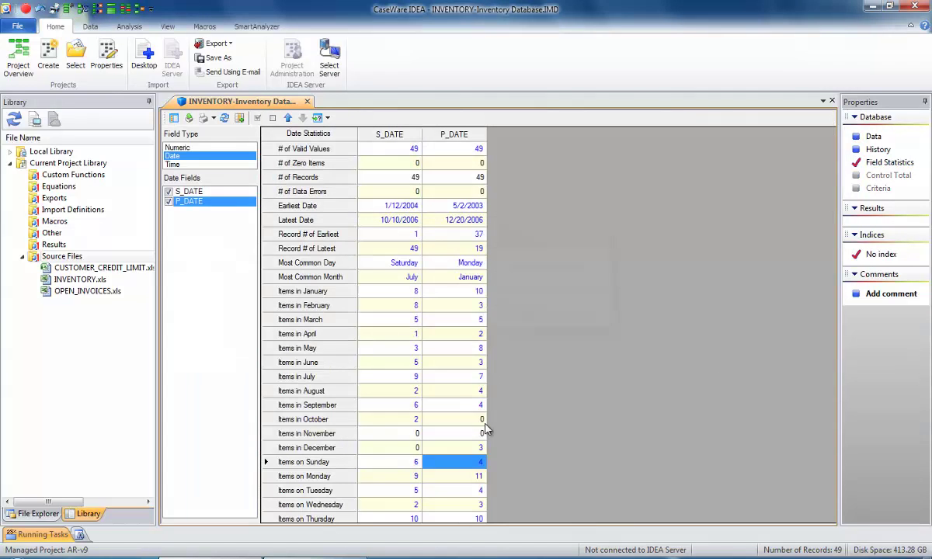
{"action": "left_click", "coordinate": [174, 148]}
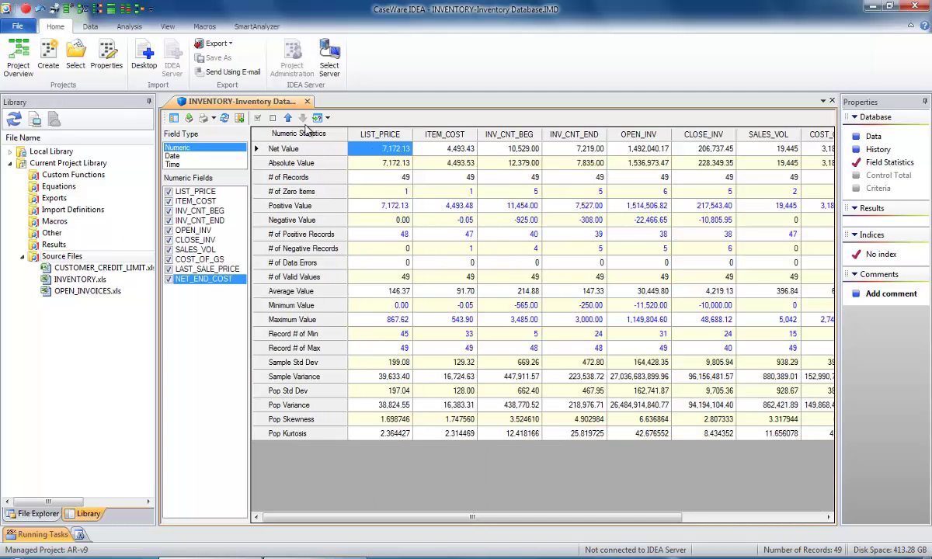
{"action": "left_click", "coordinate": [258, 117]}
{"action": "left_click", "coordinate": [167, 279]}
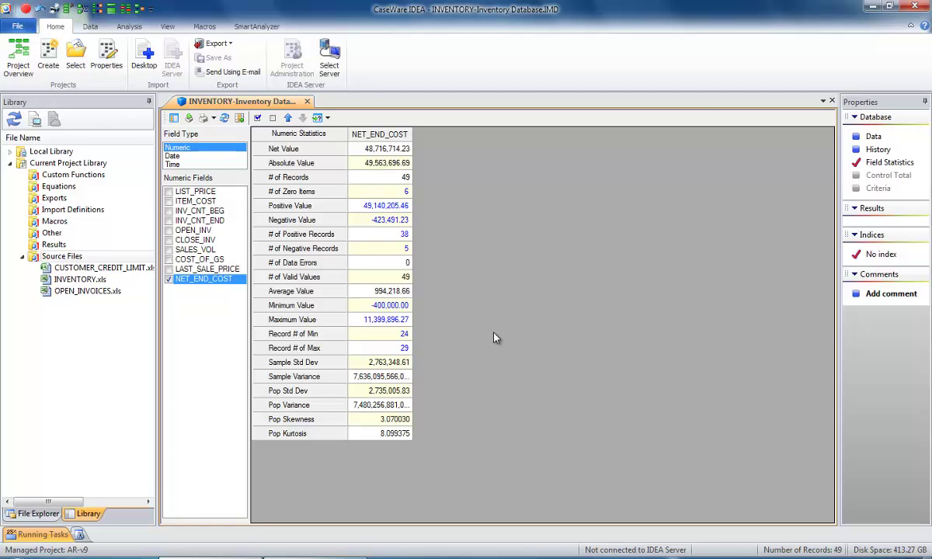
Return to the database's data view and look across the inventory fields
{"action": "left_click", "coordinate": [873, 137]}
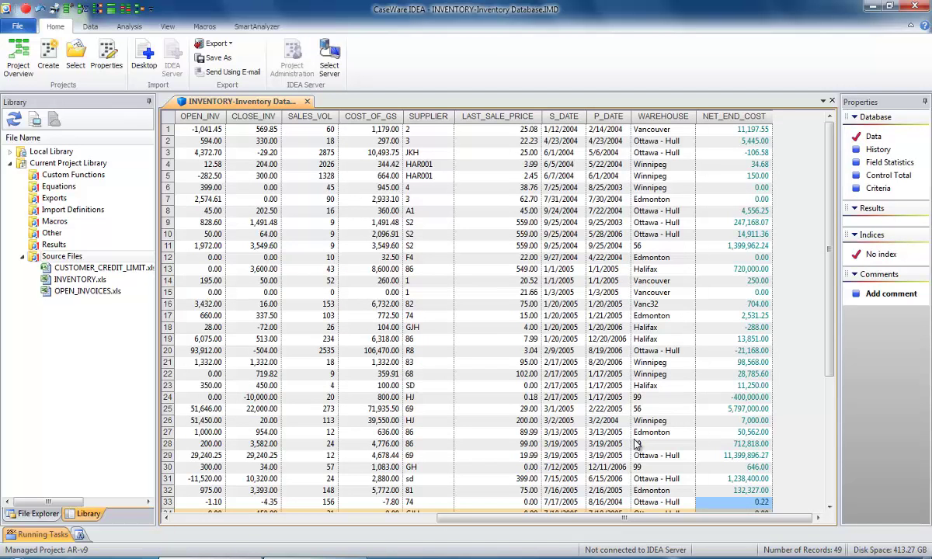
{"action": "left_click", "coordinate": [404, 517]}
{"action": "left_click_drag", "start_coordinate": [365, 517], "coordinate": [548, 519]}
Start a direct extraction on the inventory database and name the output file Large Inventory Items
{"action": "left_click", "coordinate": [129, 26]}
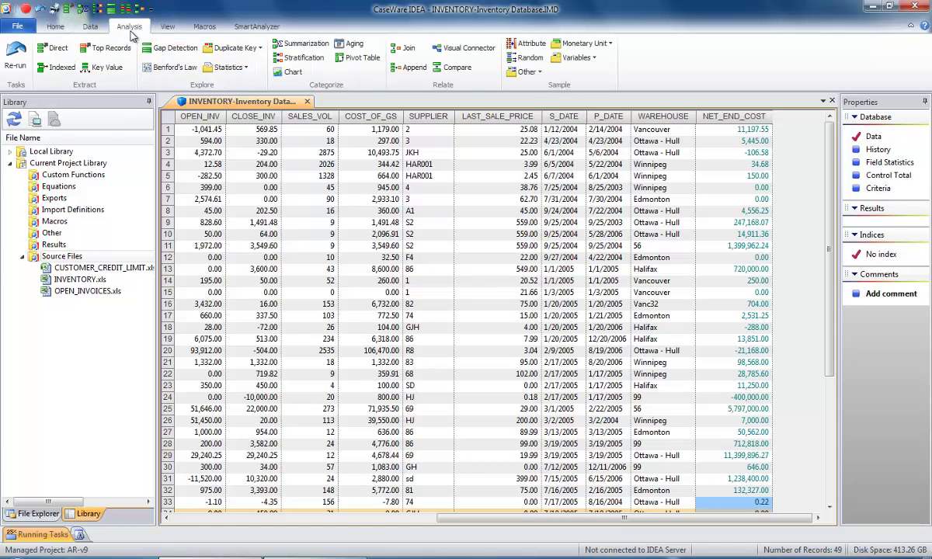
{"action": "left_click", "coordinate": [56, 51]}
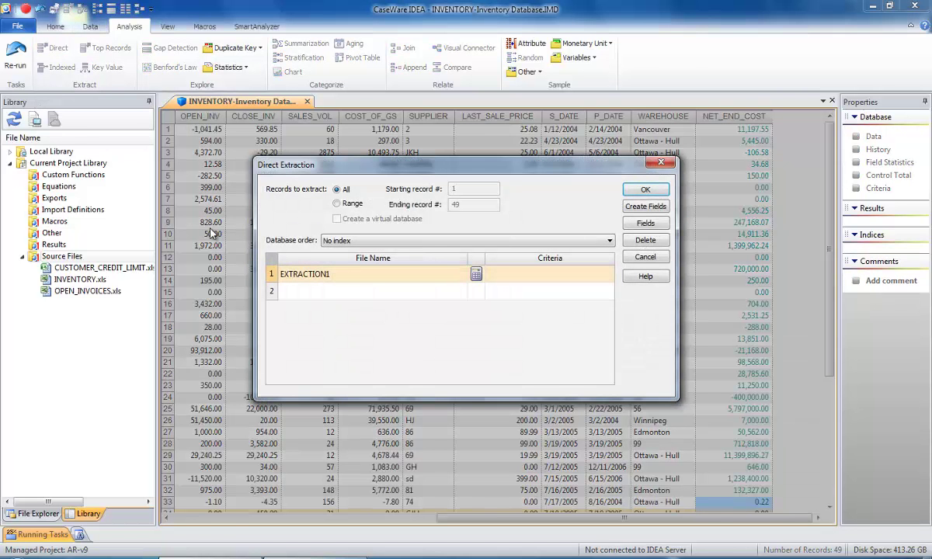
{"action": "left_click", "coordinate": [353, 273]}
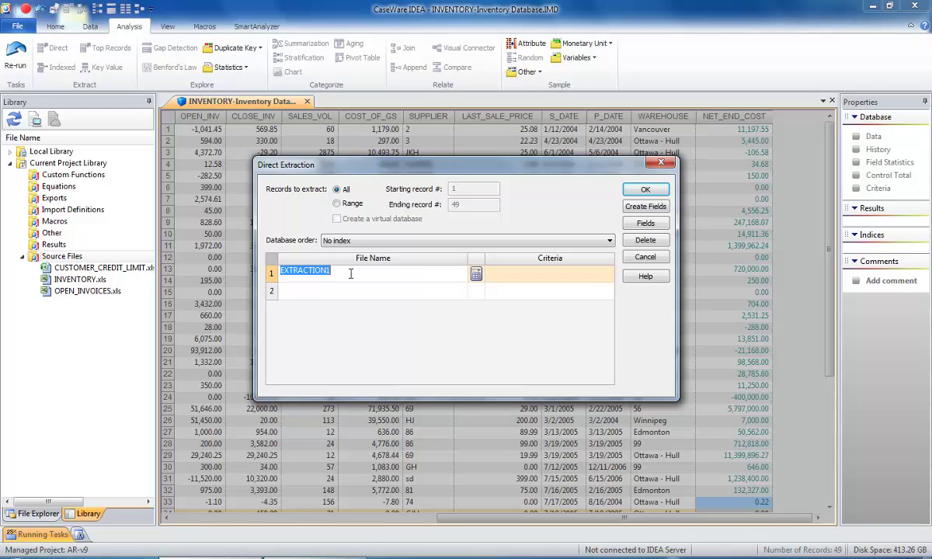
{"action": "type", "text": "Laar"}
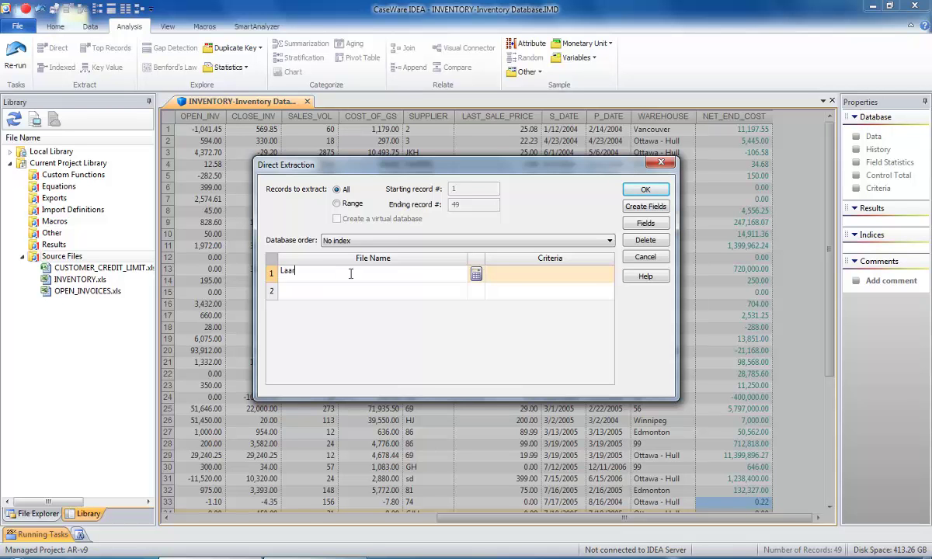
{"action": "key", "text": "BackSpace"}
{"action": "key", "text": "BackSpace"}
{"action": "key", "text": "BackSpace"}
{"action": "type", "text": "tems"}
Build the extraction criteria NET_END_COST > 50000 in the equation editor
{"action": "left_click", "coordinate": [476, 276]}
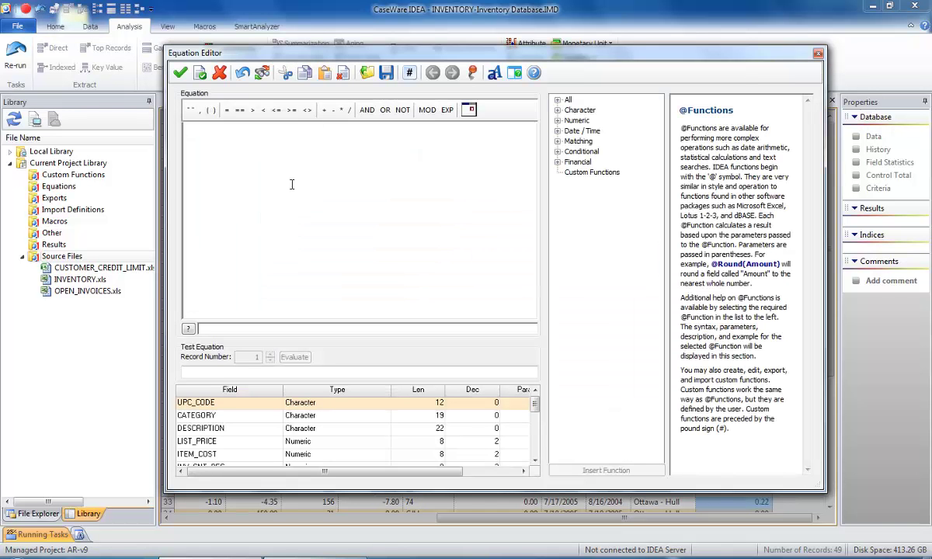
{"action": "scroll", "coordinate": [478, 458], "scroll_direction": "down", "scroll_amount": 3}
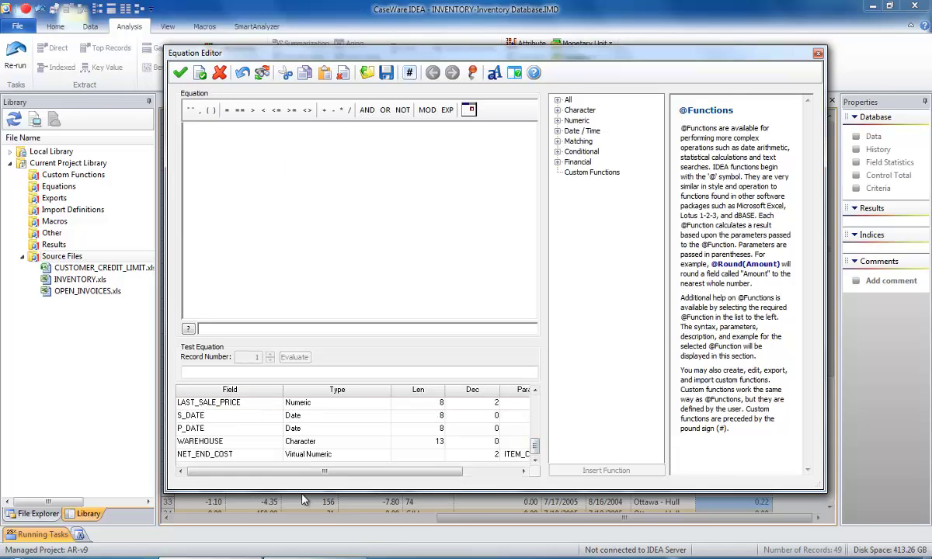
{"action": "double_click", "coordinate": [206, 456]}
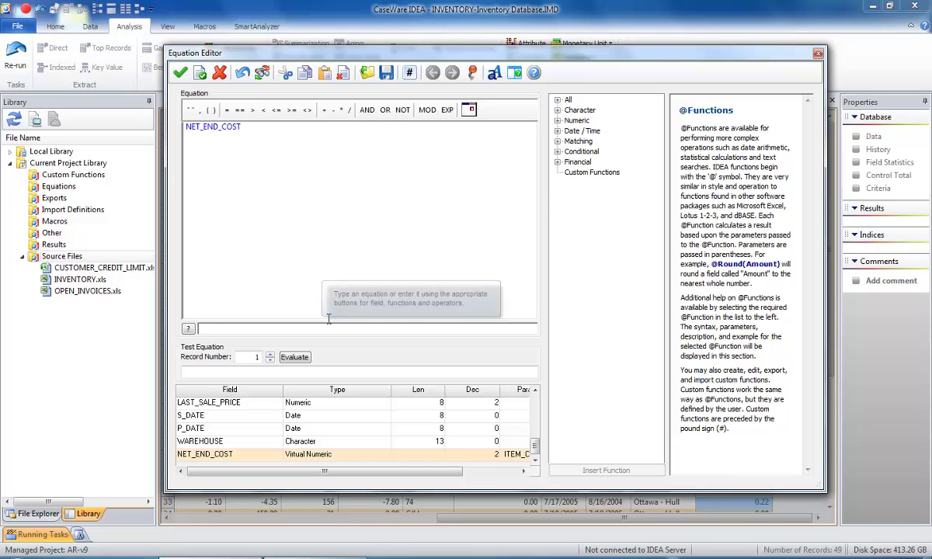
{"action": "left_click", "coordinate": [252, 110]}
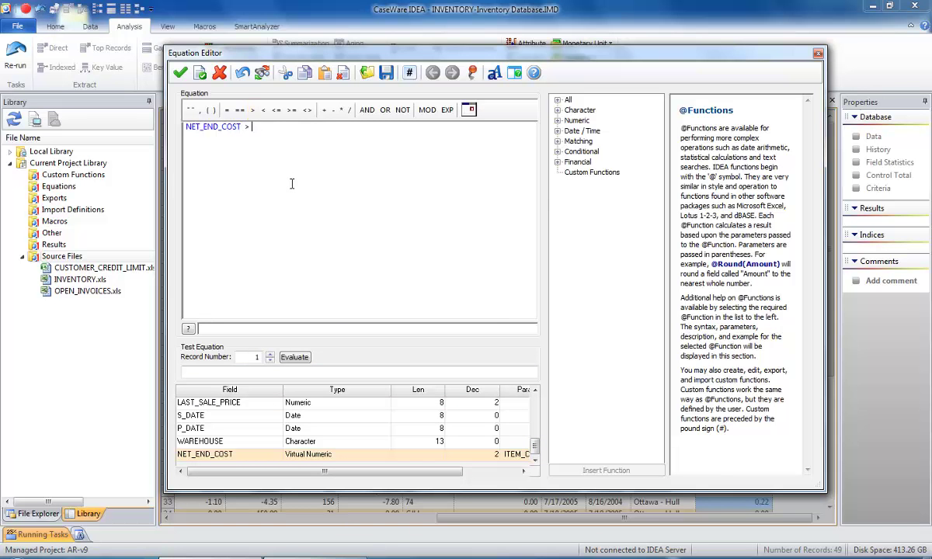
{"action": "type", "text": "50000"}
Validate and accept the criteria equation, and run the direct extraction on all records
{"action": "left_click", "coordinate": [200, 72]}
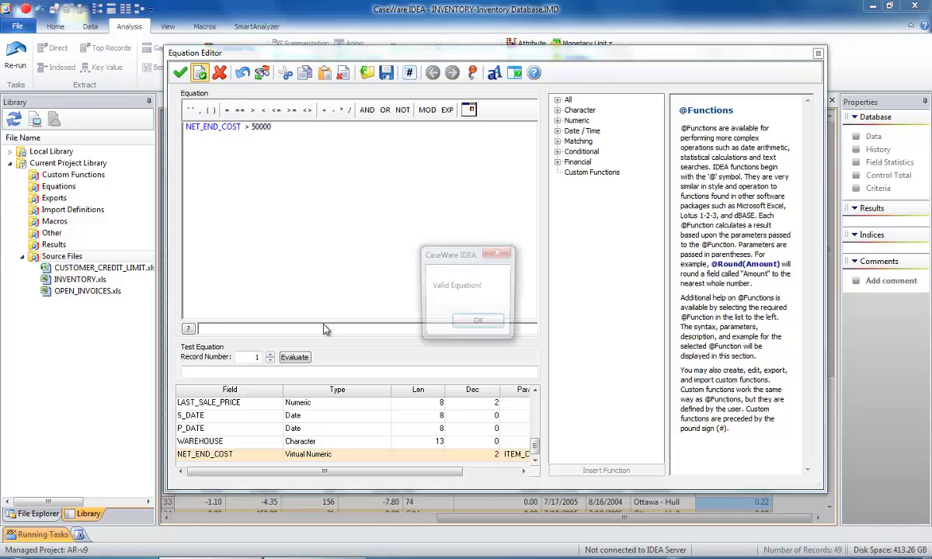
{"action": "left_click", "coordinate": [473, 324]}
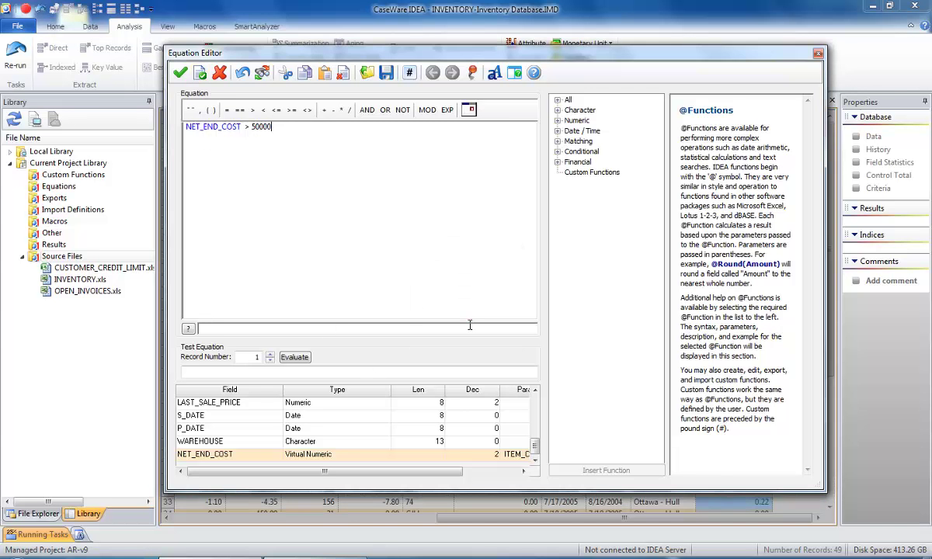
{"action": "left_click", "coordinate": [180, 73]}
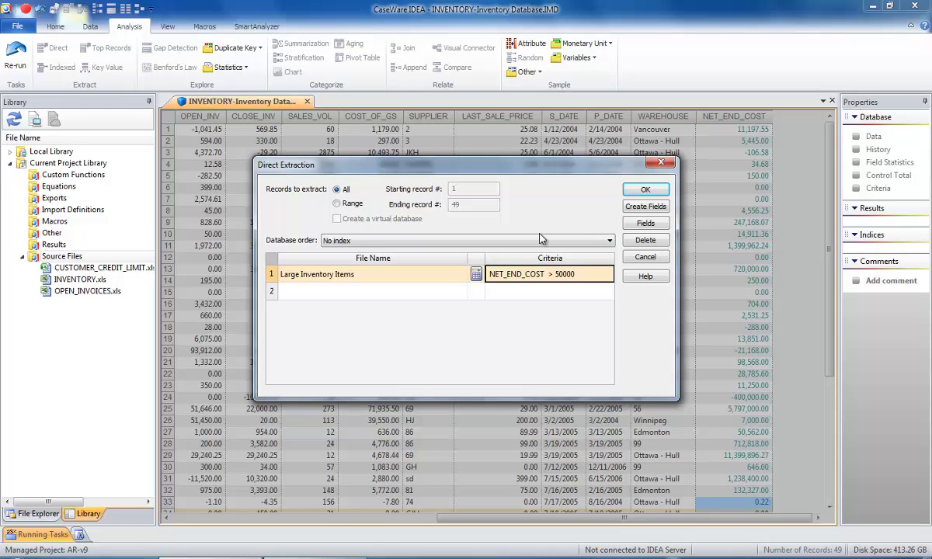
{"action": "left_click", "coordinate": [633, 190]}
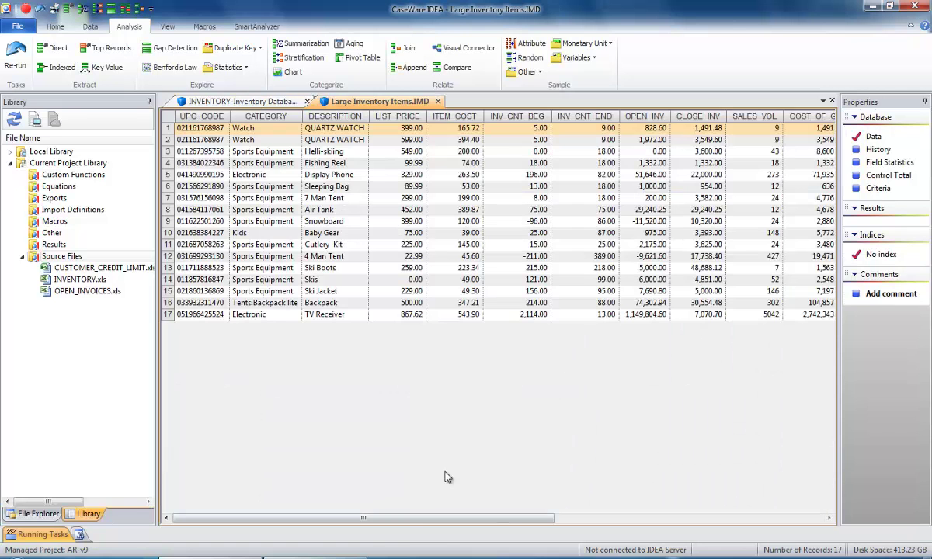
Append a virtual numeric field named PERCENT TOTAL with 2 decimals to the Large Inventory Items database
{"action": "left_click_drag", "start_coordinate": [404, 522], "coordinate": [693, 517]}
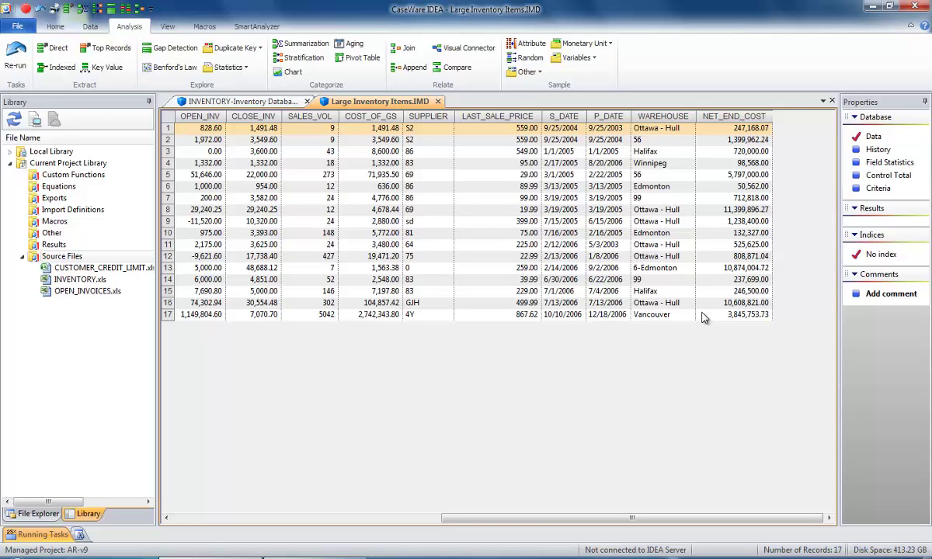
{"action": "left_click", "coordinate": [380, 154]}
{"action": "right_click", "coordinate": [379, 154]}
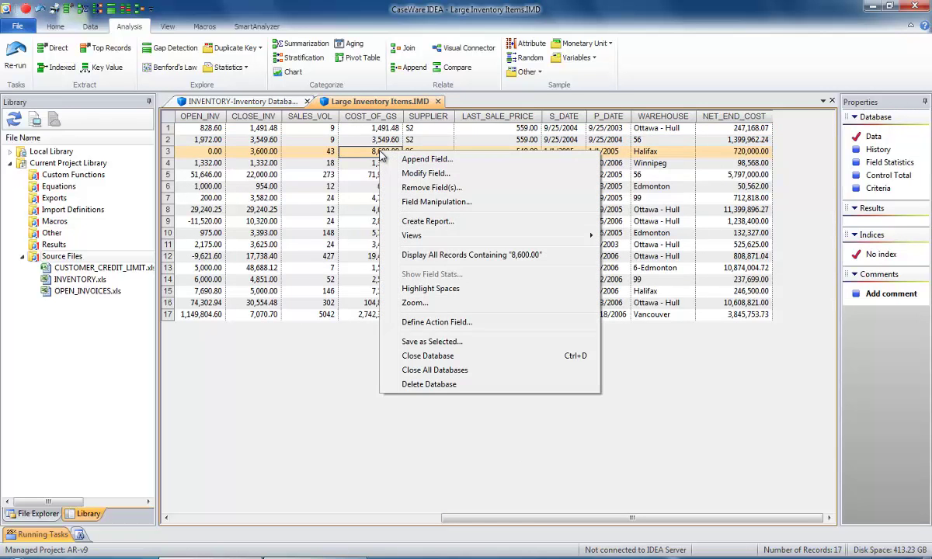
{"action": "left_click", "coordinate": [397, 201]}
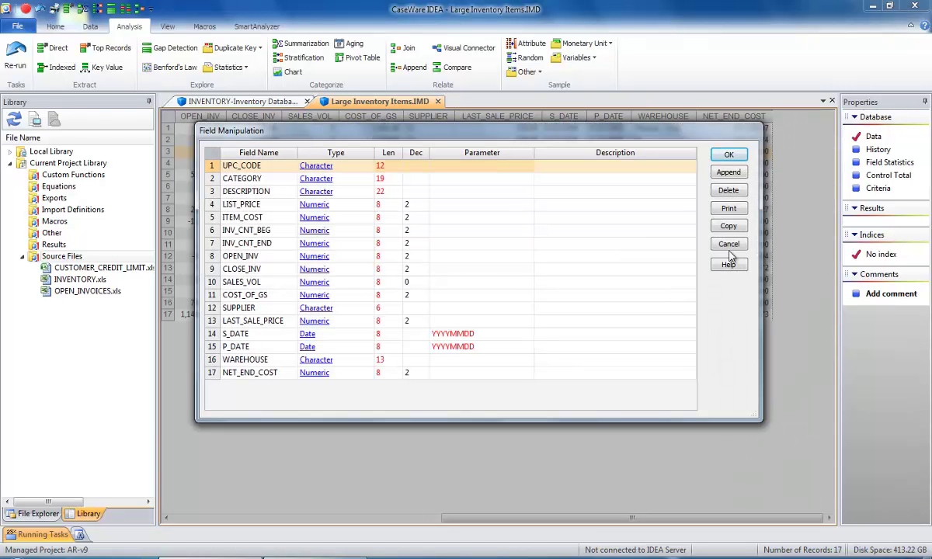
{"action": "left_click", "coordinate": [729, 172]}
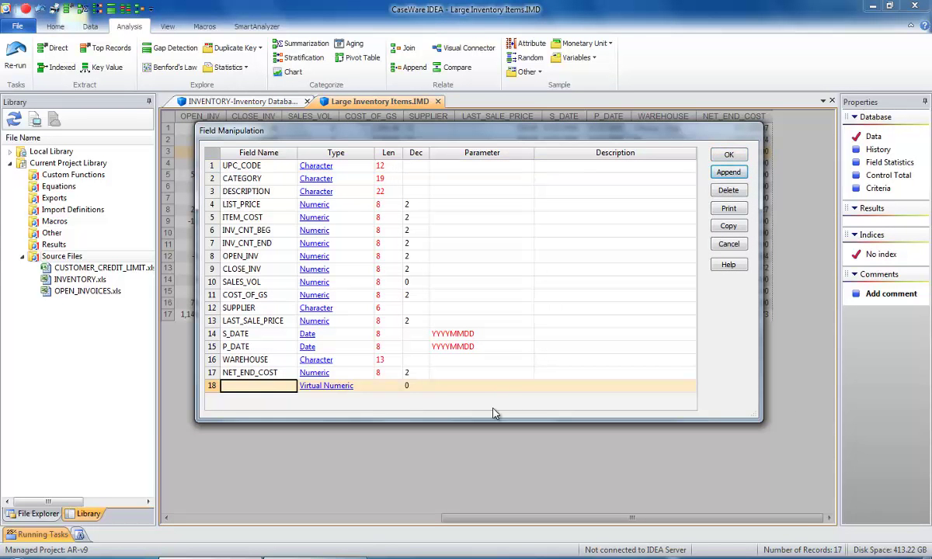
{"action": "type", "text": "PERCENT T"}
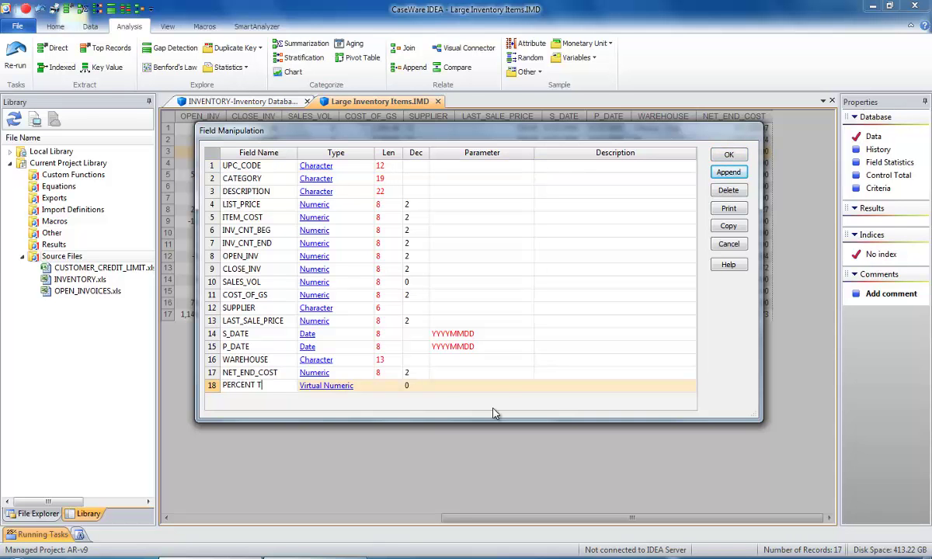
{"action": "type", "text": "OTA"}
{"action": "key", "text": "BackSpace"}
{"action": "type", "text": "TAL"}
{"action": "left_click", "coordinate": [406, 386]}
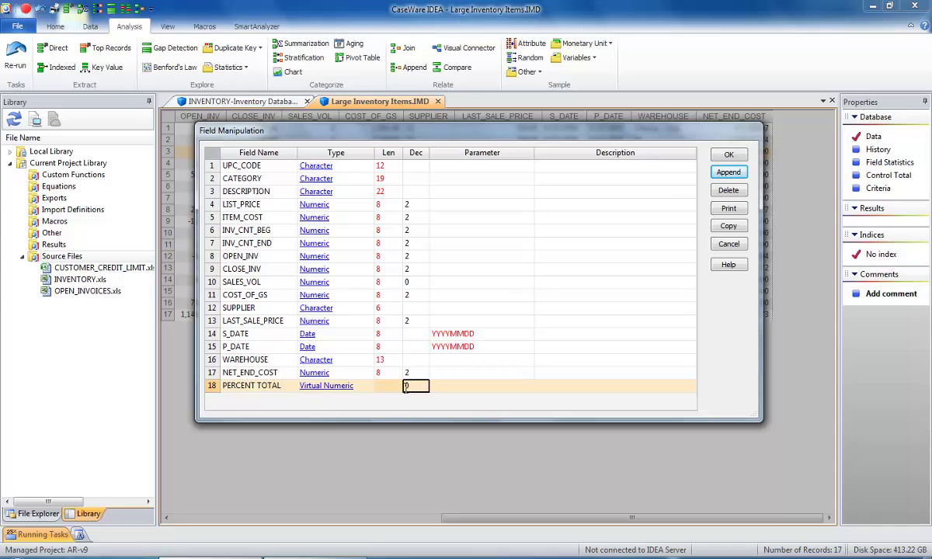
{"action": "type", "text": "2"}
{"action": "key", "text": "Return"}
Enter the equation NET_END_COST / 4871674.63 * 100 for the PERCENT TOTAL field
{"action": "left_click", "coordinate": [454, 386]}
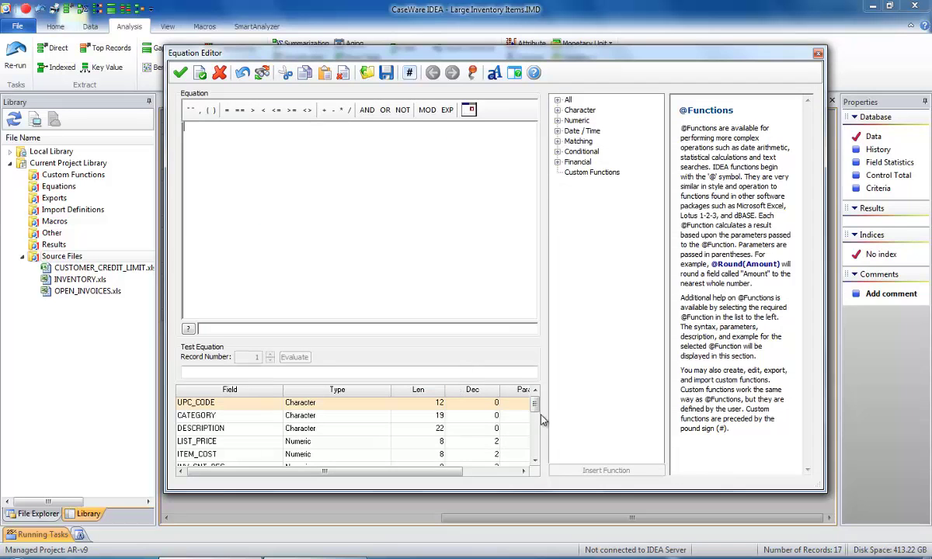
{"action": "scroll", "coordinate": [513, 439], "scroll_direction": "down", "scroll_amount": 4}
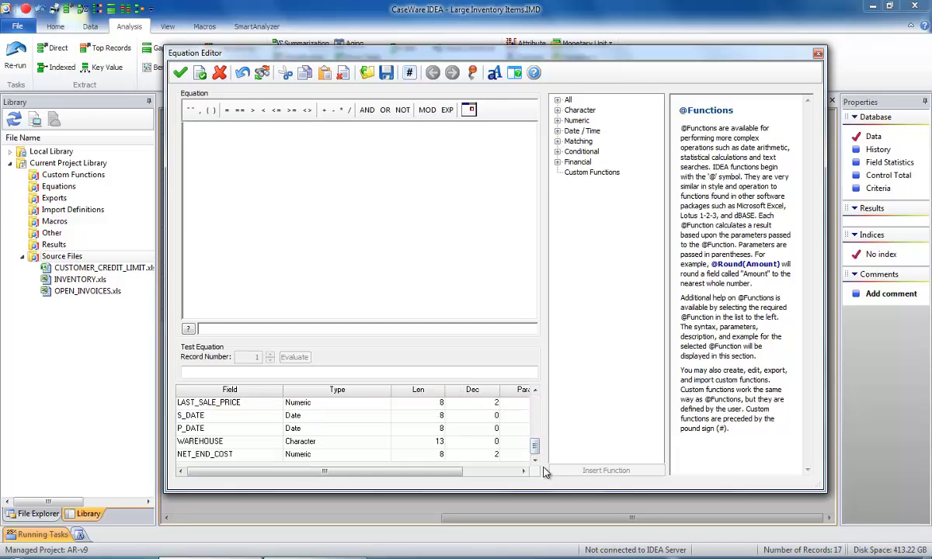
{"action": "double_click", "coordinate": [224, 457]}
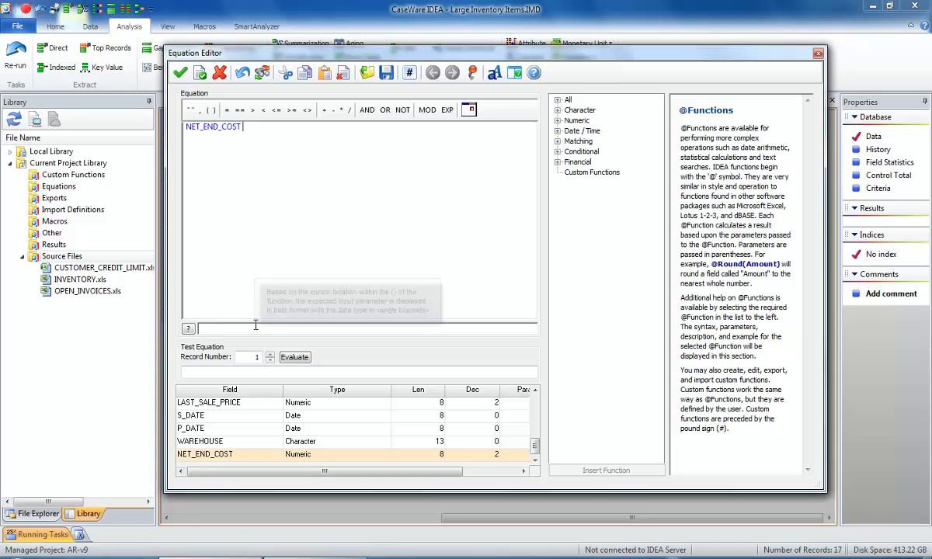
{"action": "type", "text": "/48"}
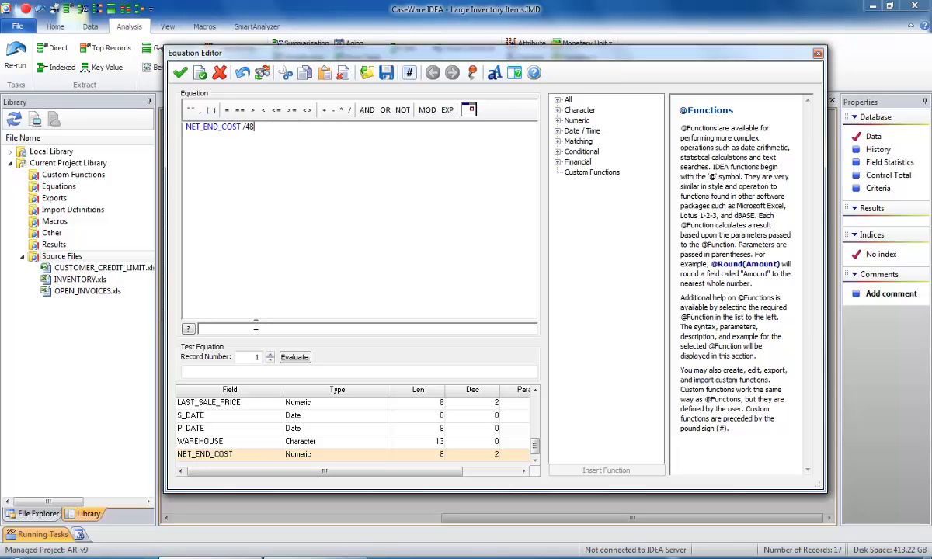
{"action": "type", "text": "71674.63"}
{"action": "left_click", "coordinate": [340, 110]}
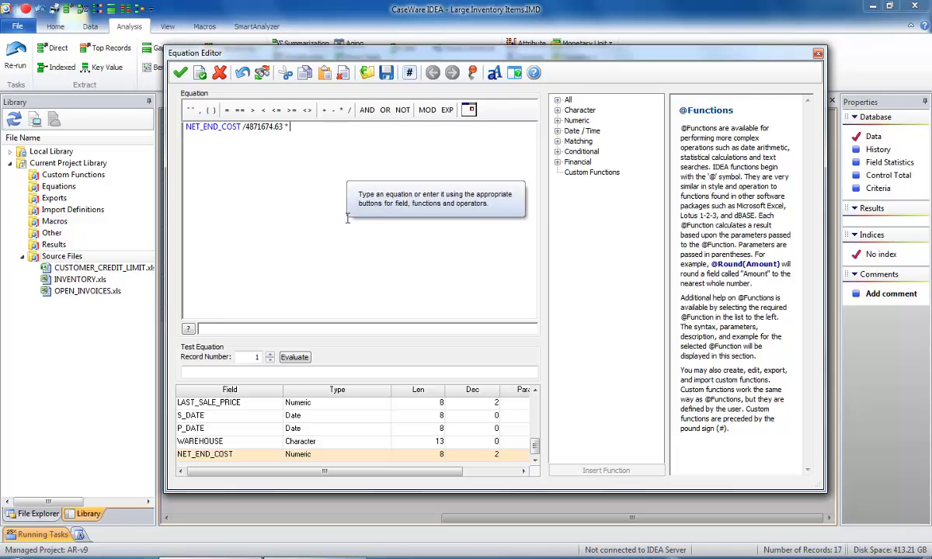
{"action": "type", "text": "100"}
Validate and accept the percentage equation, and apply the new field to the Large Inventory Items database
{"action": "left_click", "coordinate": [200, 72]}
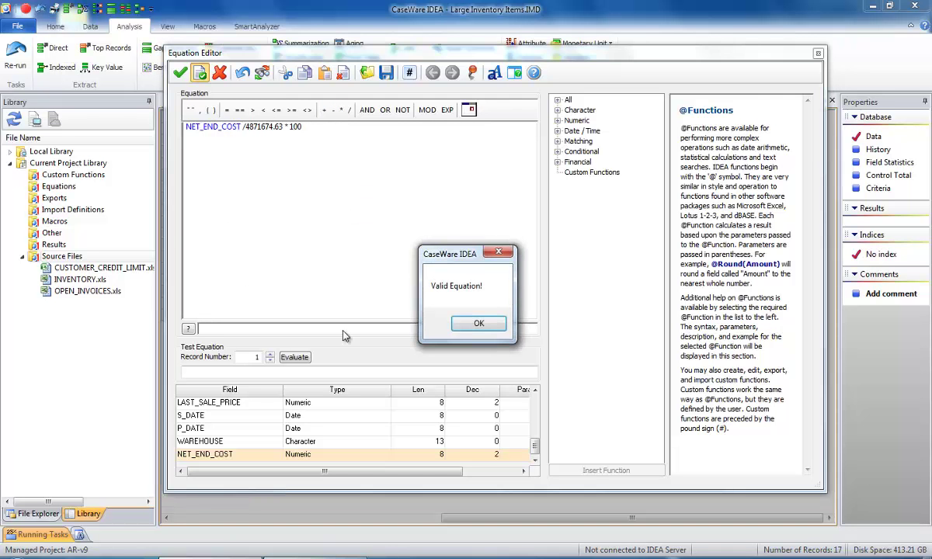
{"action": "left_click", "coordinate": [476, 324]}
{"action": "left_click", "coordinate": [179, 73]}
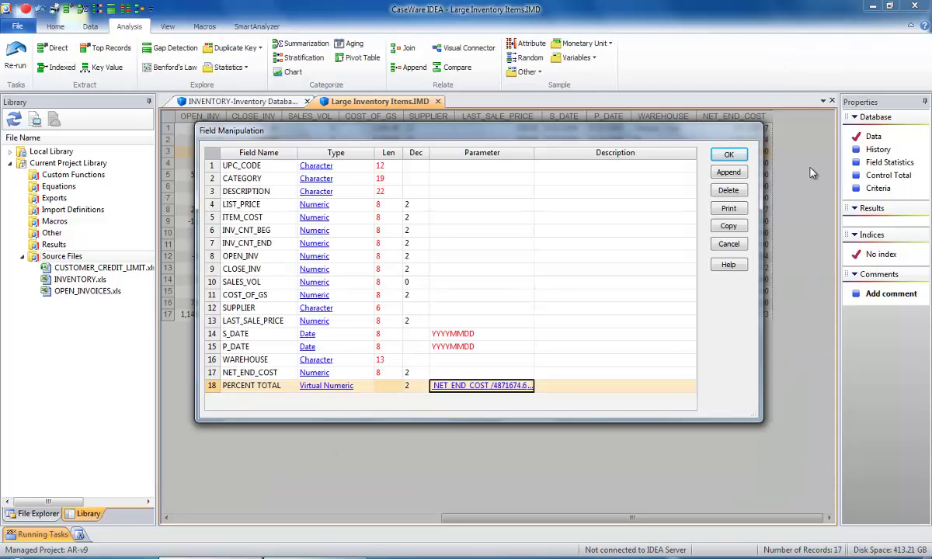
{"action": "left_click", "coordinate": [734, 156]}
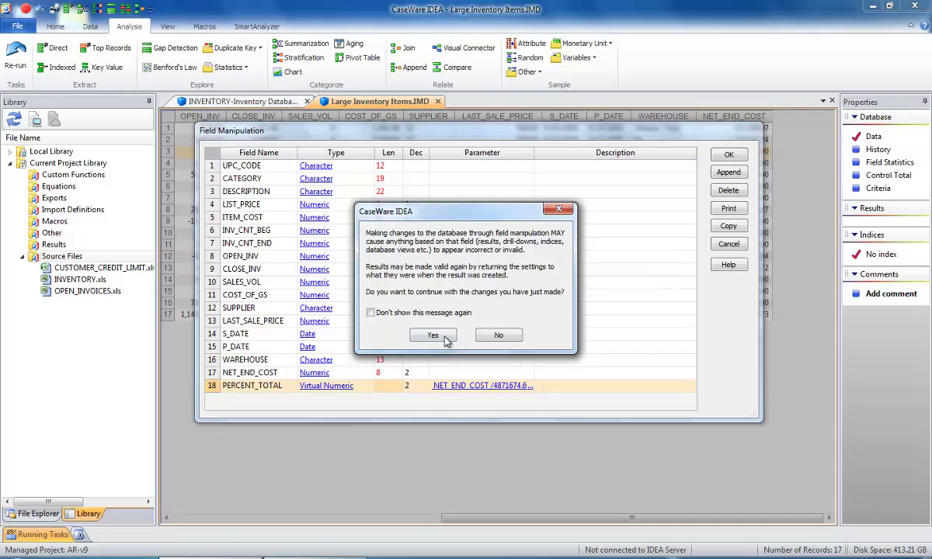
{"action": "left_click", "coordinate": [420, 321]}
Sort the extracted records by PERCENT_TOTAL in descending order and close the Large Inventory Items database
{"action": "left_click_drag", "start_coordinate": [604, 518], "coordinate": [643, 518]}
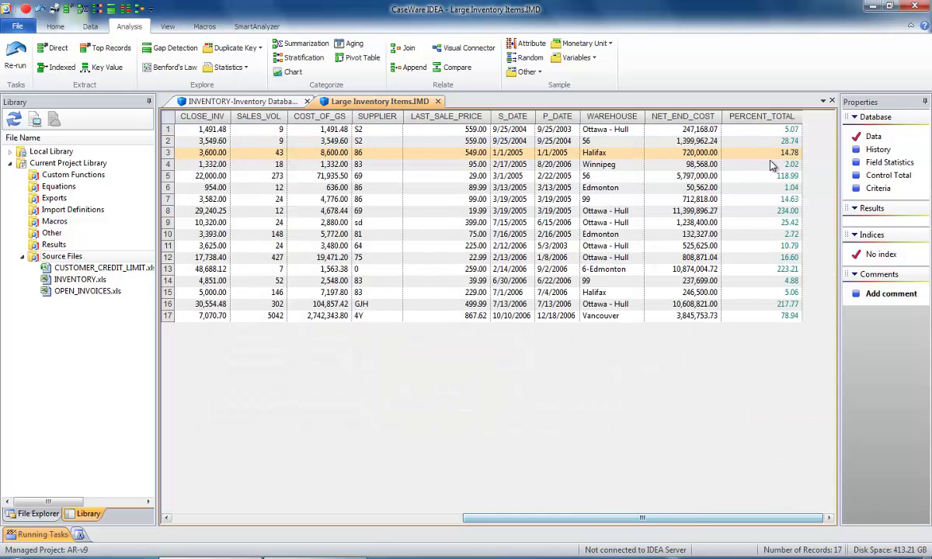
{"action": "left_click", "coordinate": [794, 115]}
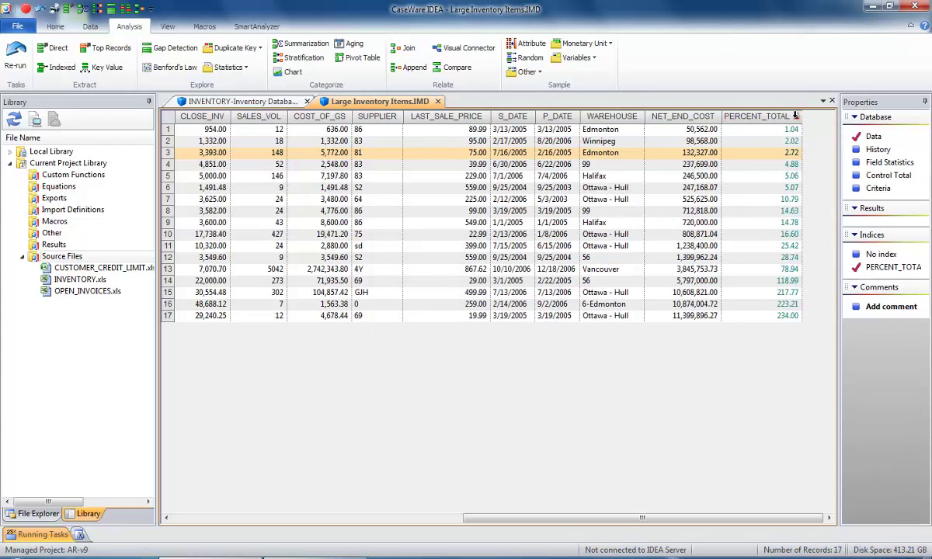
{"action": "left_click", "coordinate": [795, 115]}
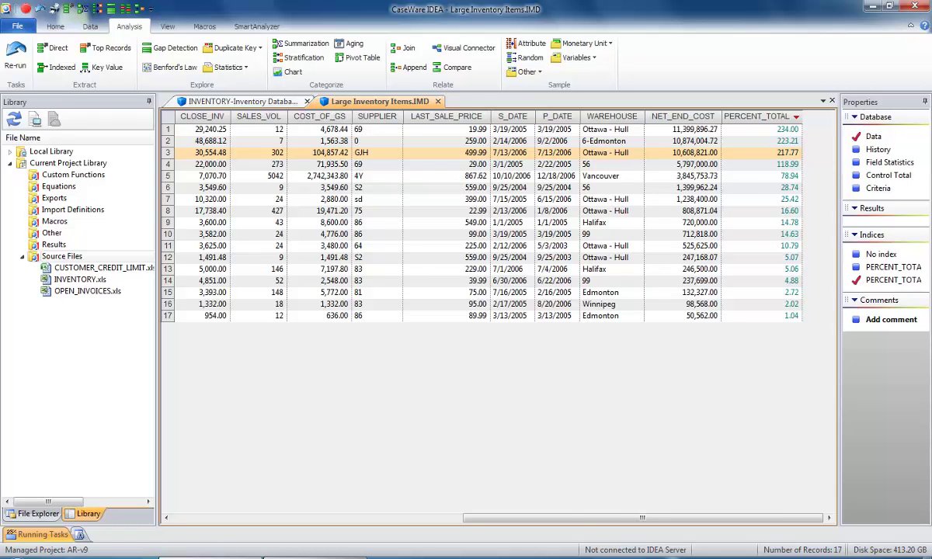
{"action": "left_click", "coordinate": [438, 103]}
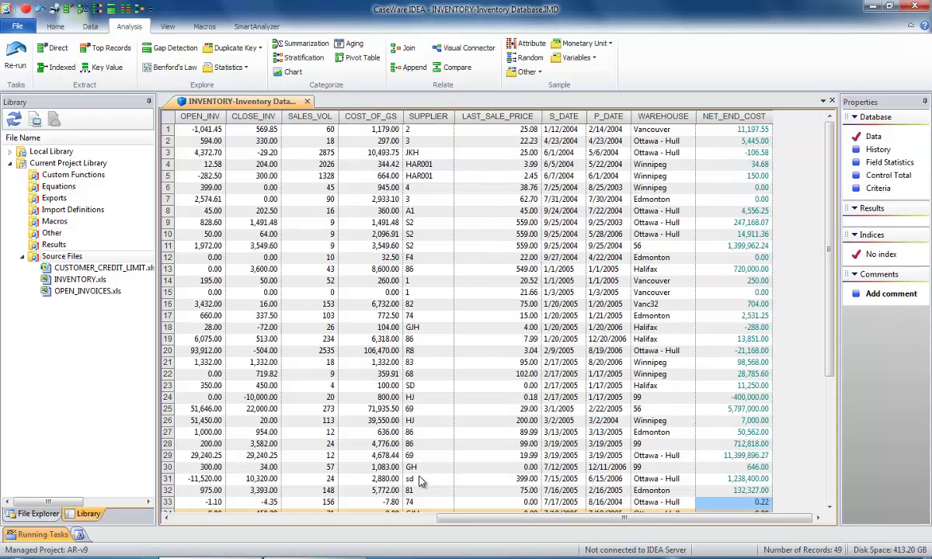
Examine the zero-item and negative records of ITEM_COST through the inventory database's field statistics
{"action": "left_click_drag", "start_coordinate": [574, 518], "coordinate": [310, 518]}
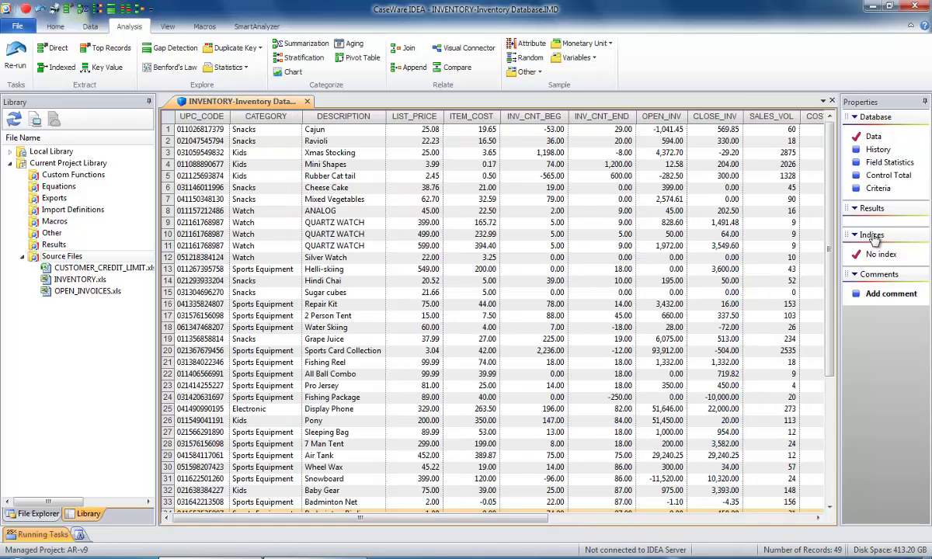
{"action": "left_click", "coordinate": [889, 162]}
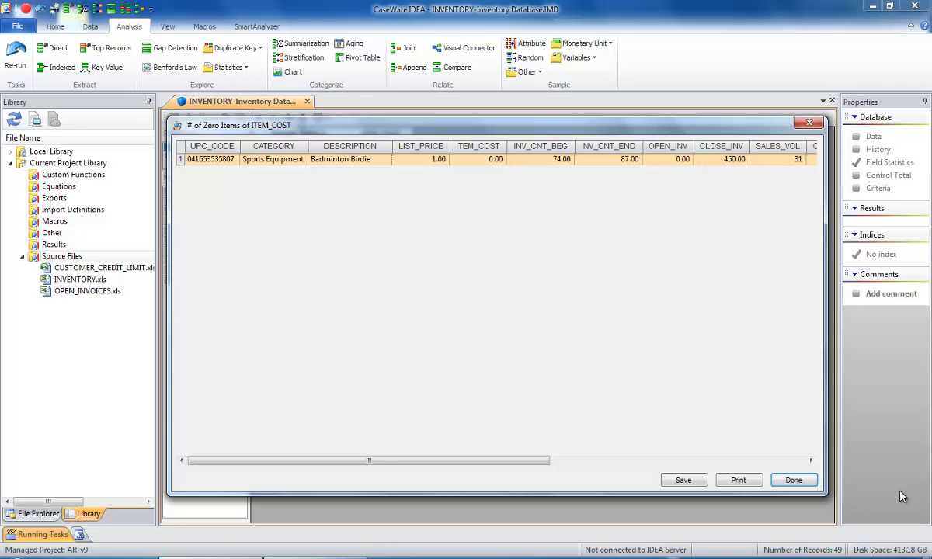
{"action": "left_click", "coordinate": [793, 480]}
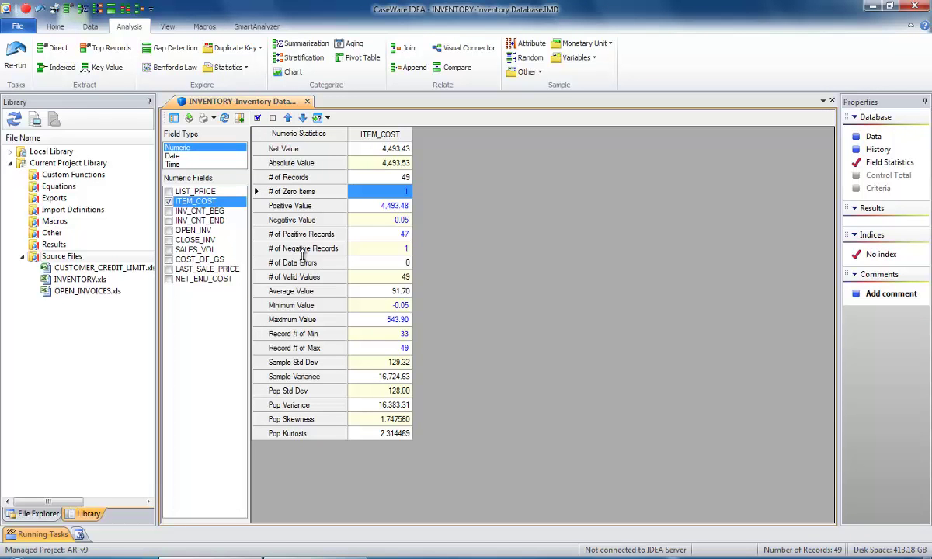
{"action": "left_click", "coordinate": [405, 249]}
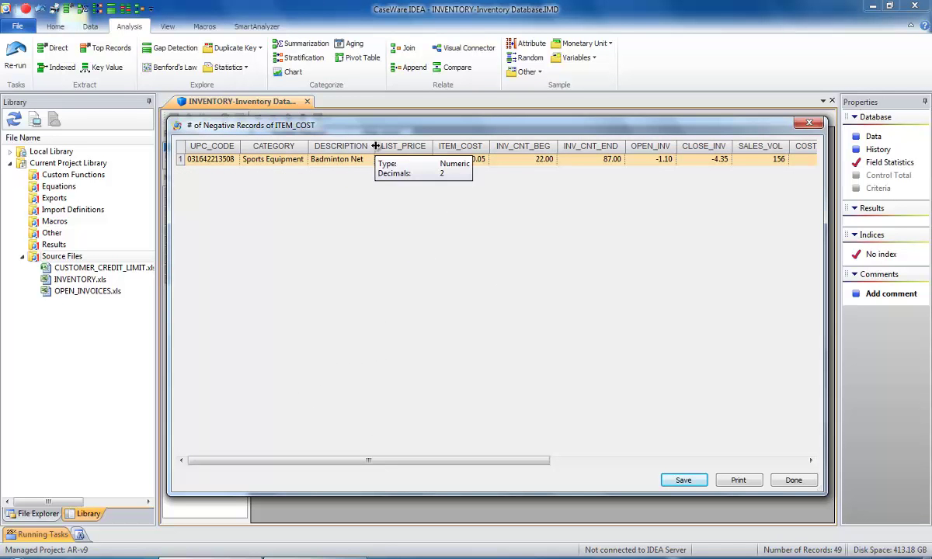
{"action": "left_click_drag", "start_coordinate": [376, 146], "coordinate": [390, 146]}
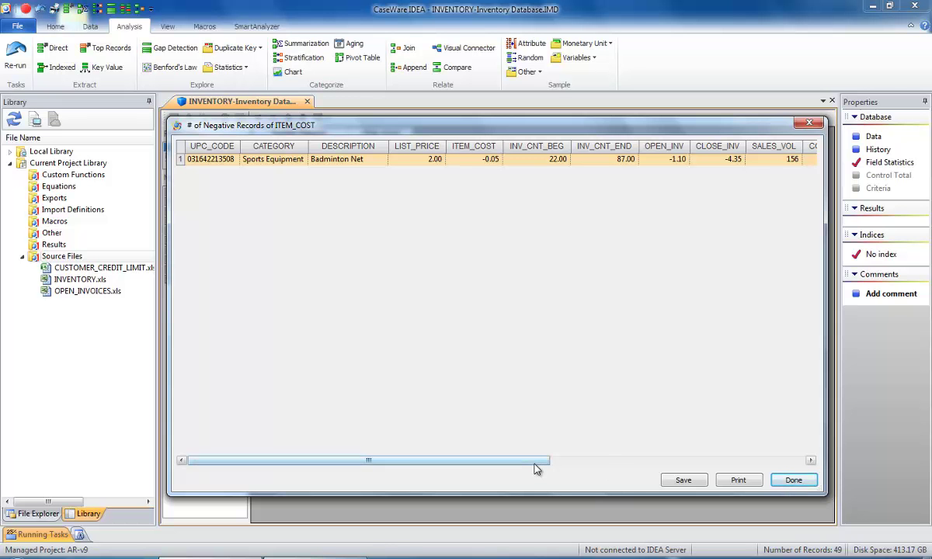
{"action": "left_click", "coordinate": [790, 480]}
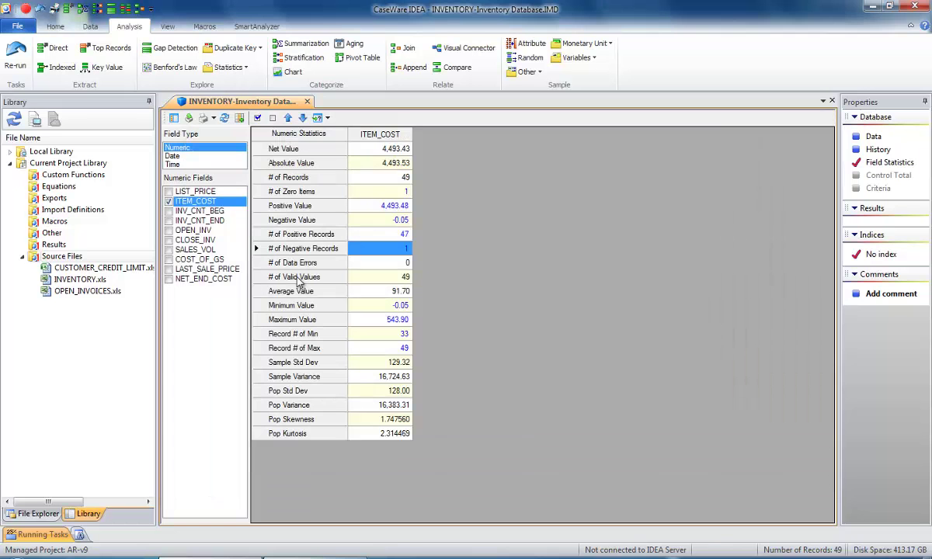